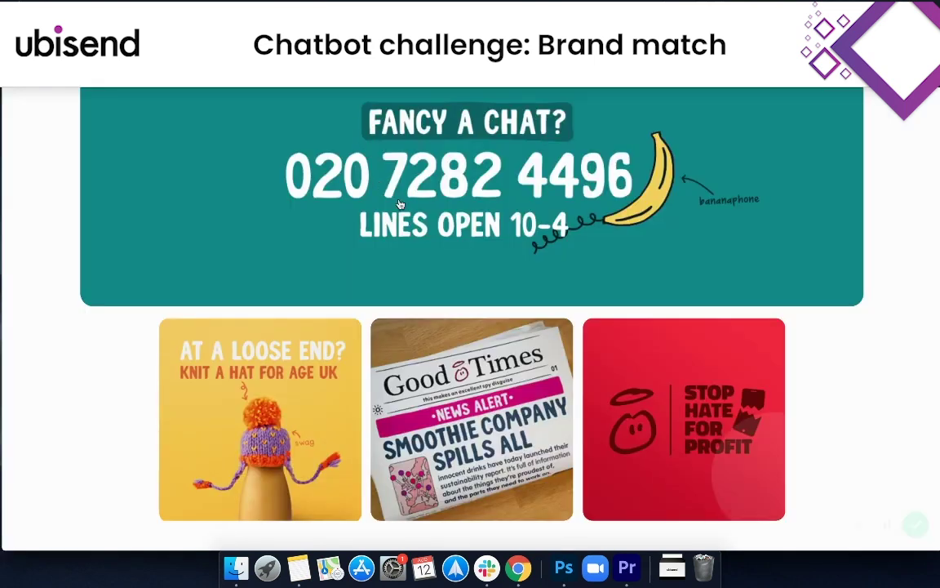
- On the My Bot page, replace the banner title with 'Hi!'
scroll(408, 204, up, 3)
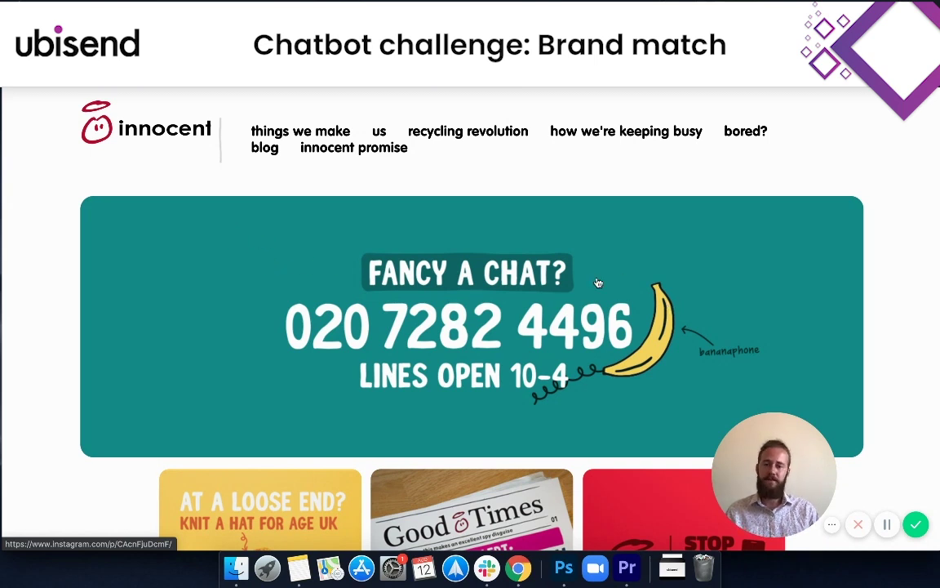
scroll(710, 343, down, 2)
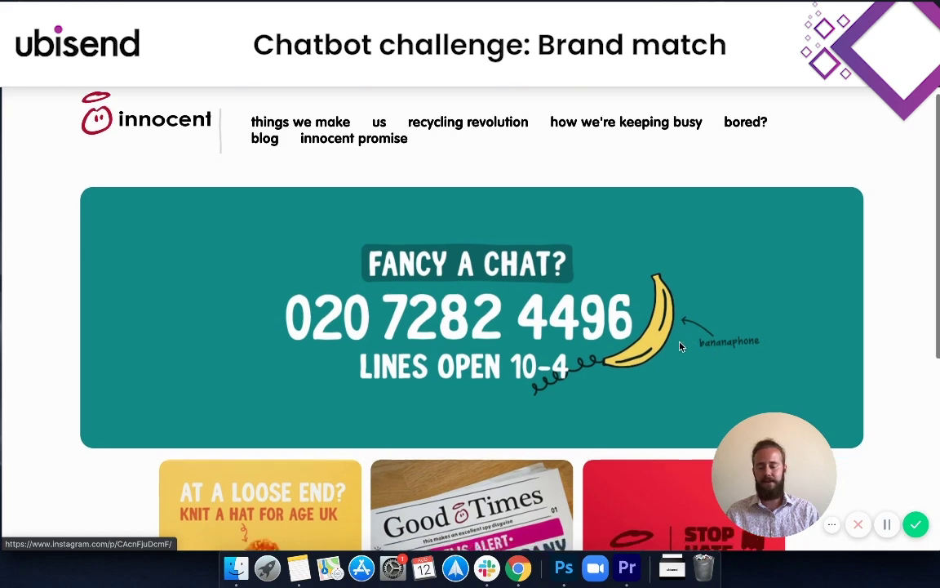
scroll(677, 324, up, 2)
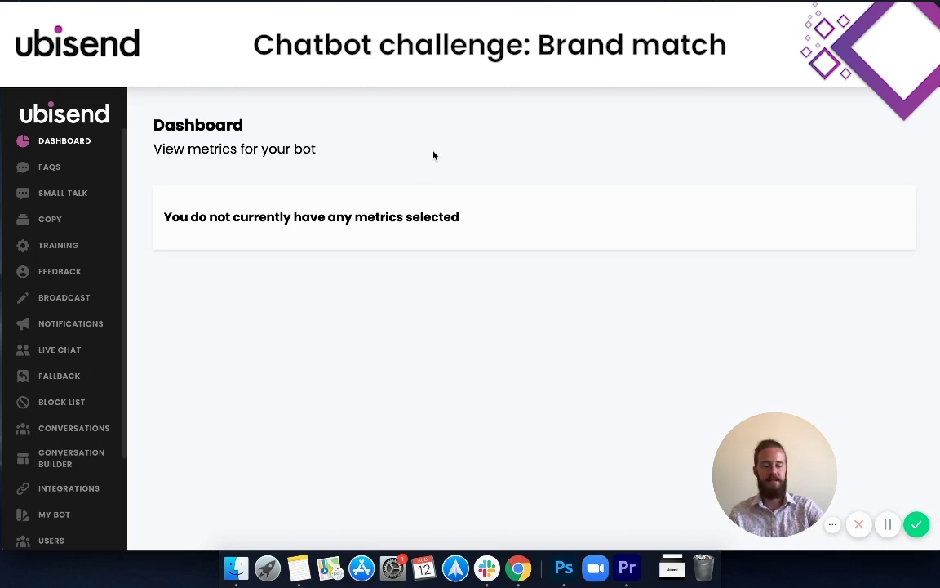
scroll(65, 277, down, 3)
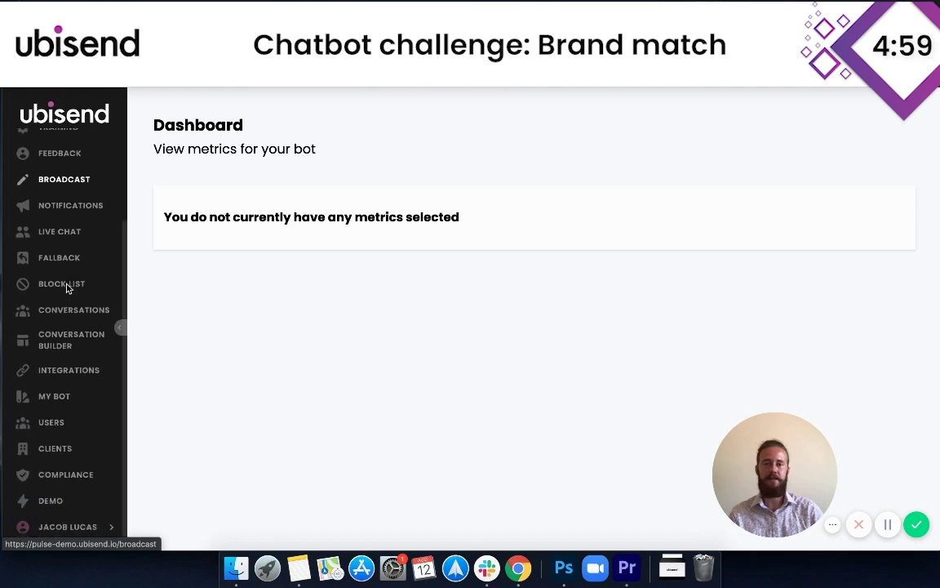
click(56, 398)
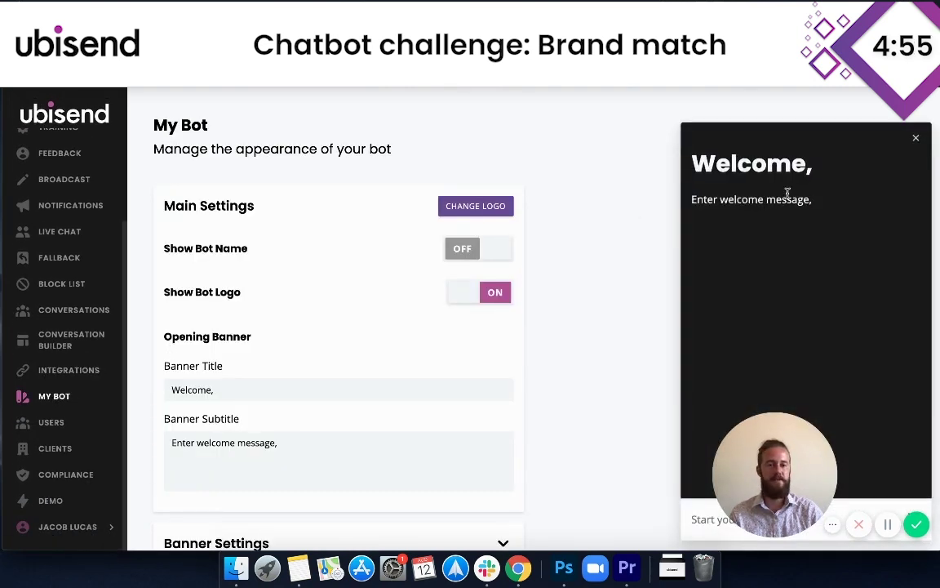
click(212, 391)
drag(216, 390, 169, 390)
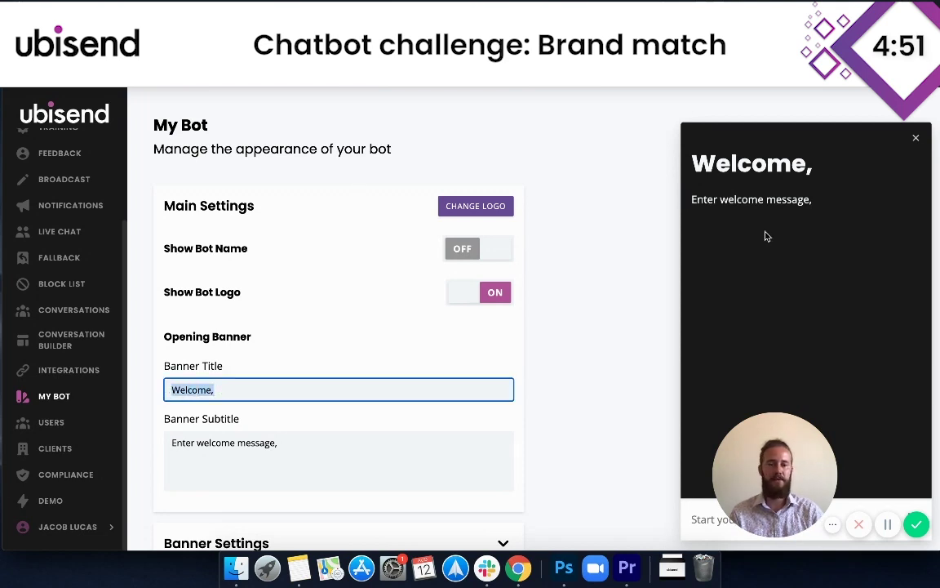
text(Hi!)
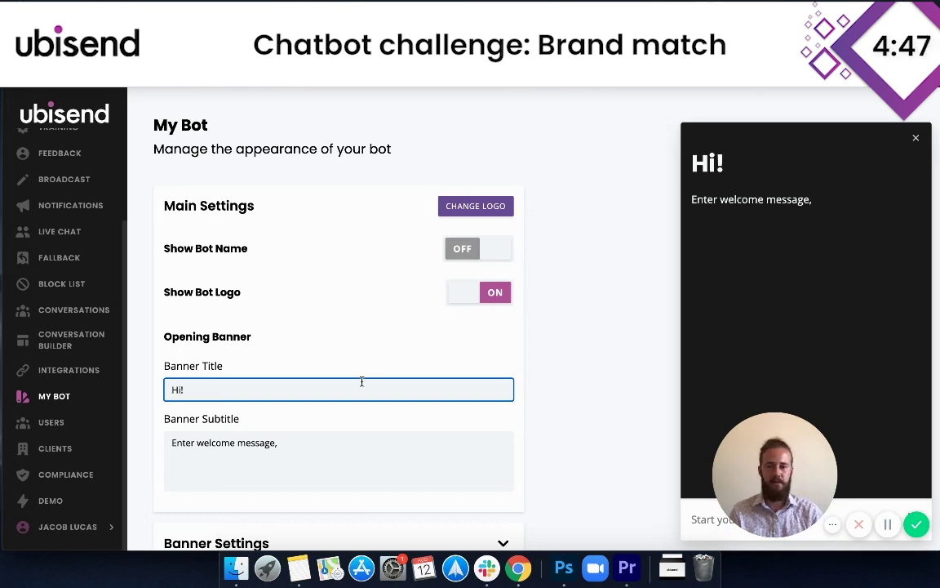
- Replace the banner subtitle with 'Feel free to ask me about our drinks'
click(305, 447)
drag(304, 448, 148, 446)
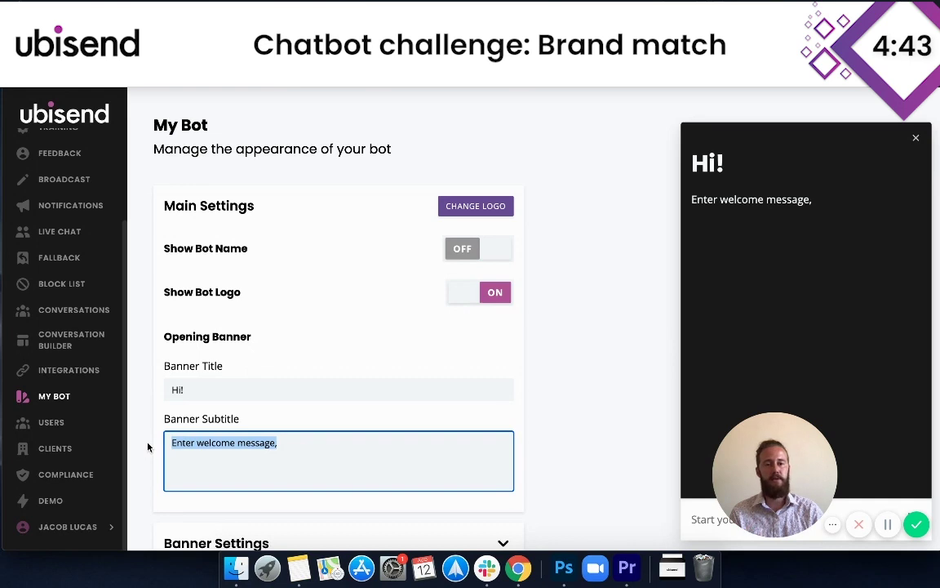
text(Feel free to ask me about our dr)
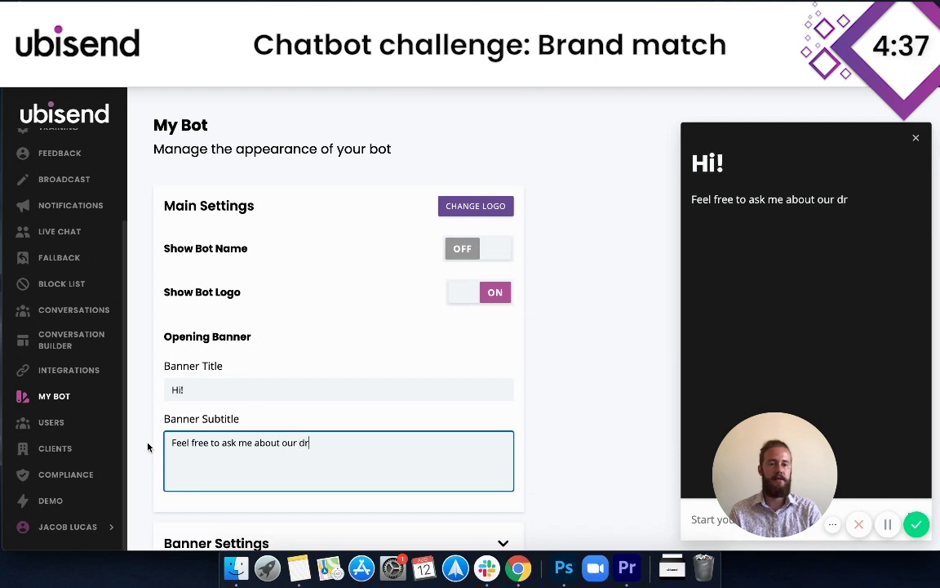
text(inks)
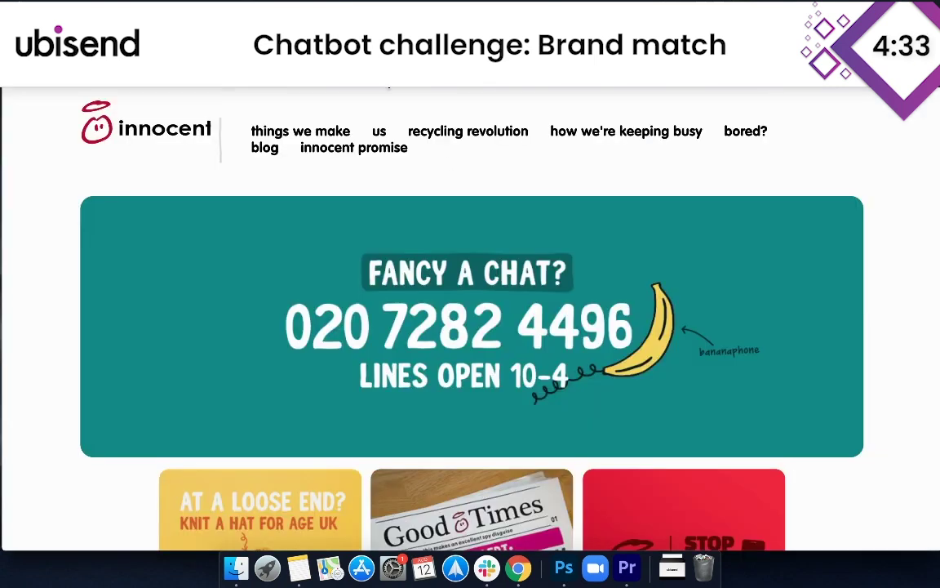
scroll(445, 195, down, 3)
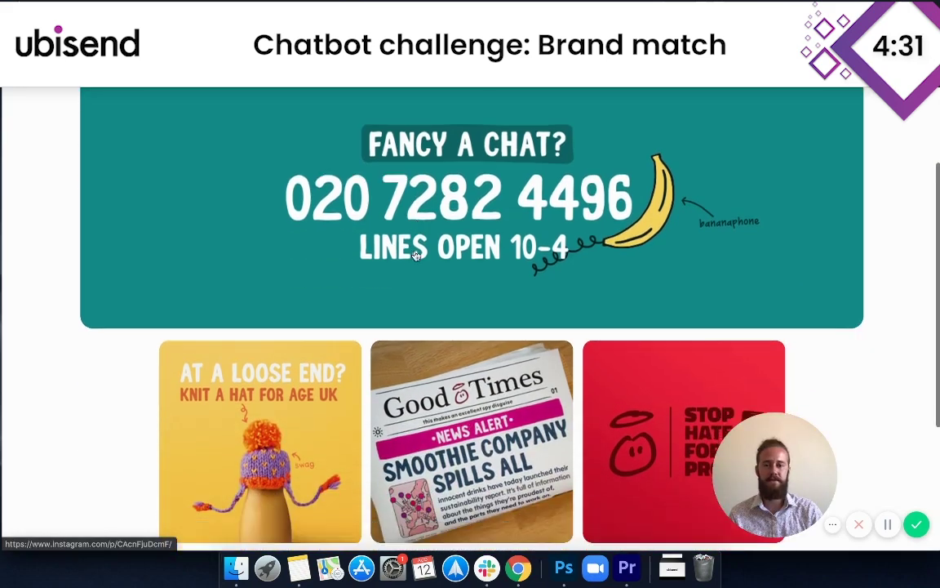
scroll(403, 256, down, 1)
scroll(658, 259, down, 4)
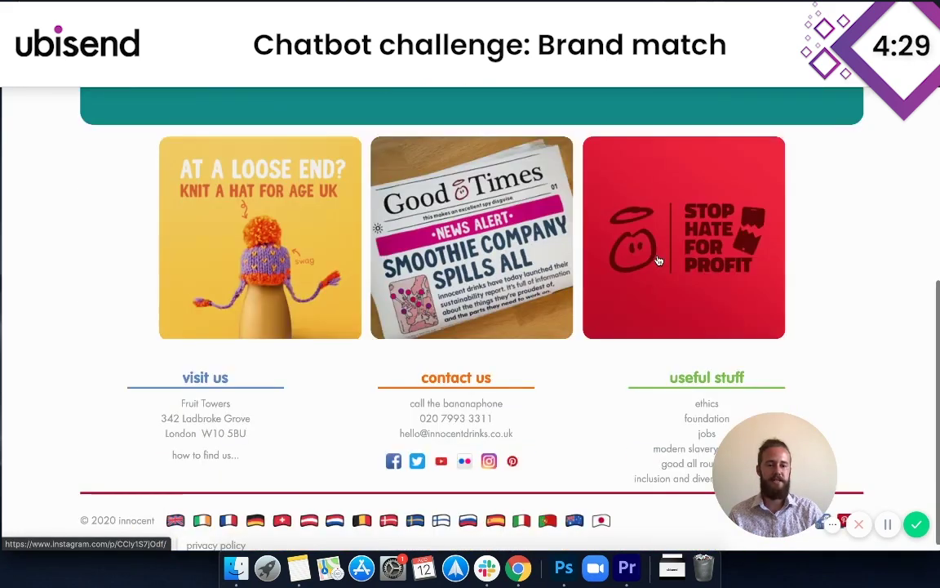
scroll(658, 260, down, 1)
drag(506, 397, 408, 395)
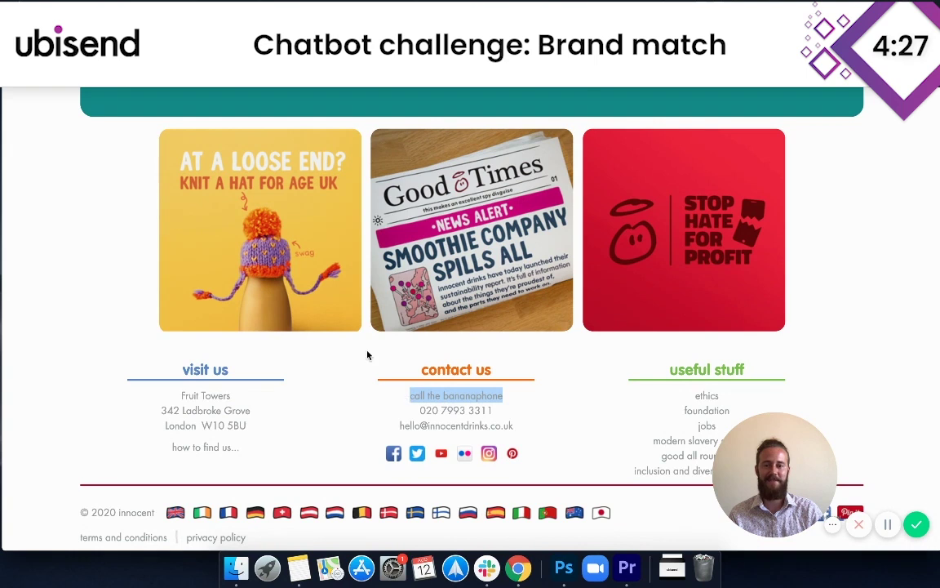
key(ctrl+Tab)
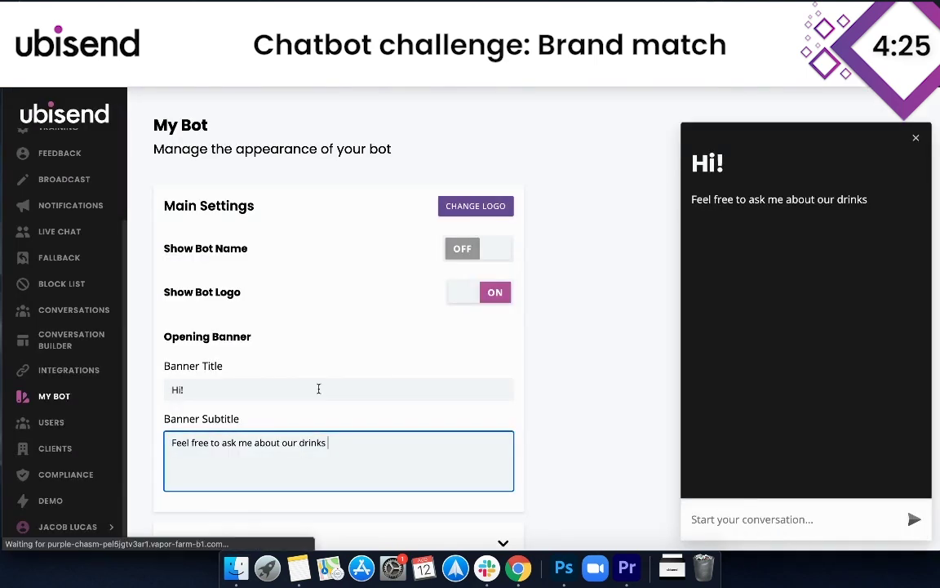
- Append the bracketed joke about pop music and not having ears to the subtitle
text(()
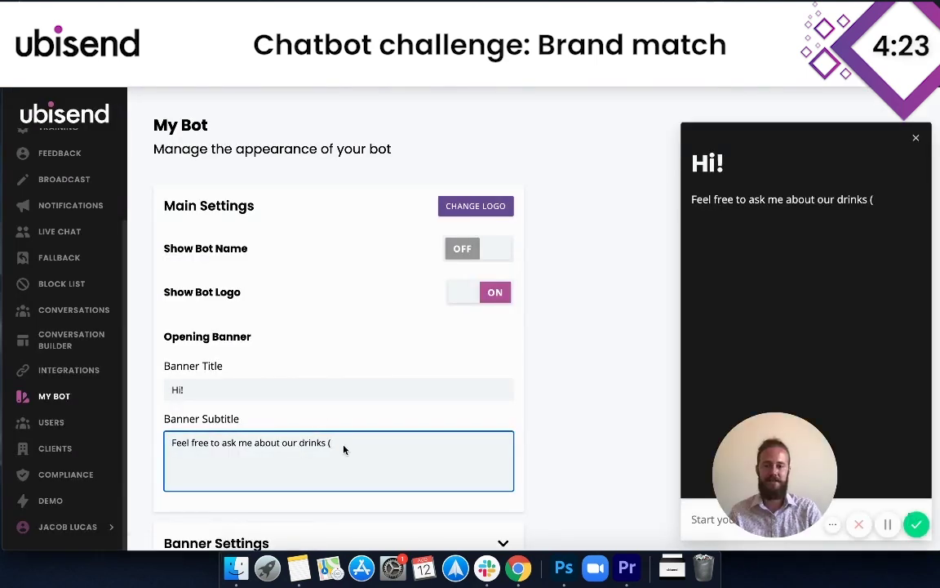
text(you can ask me )
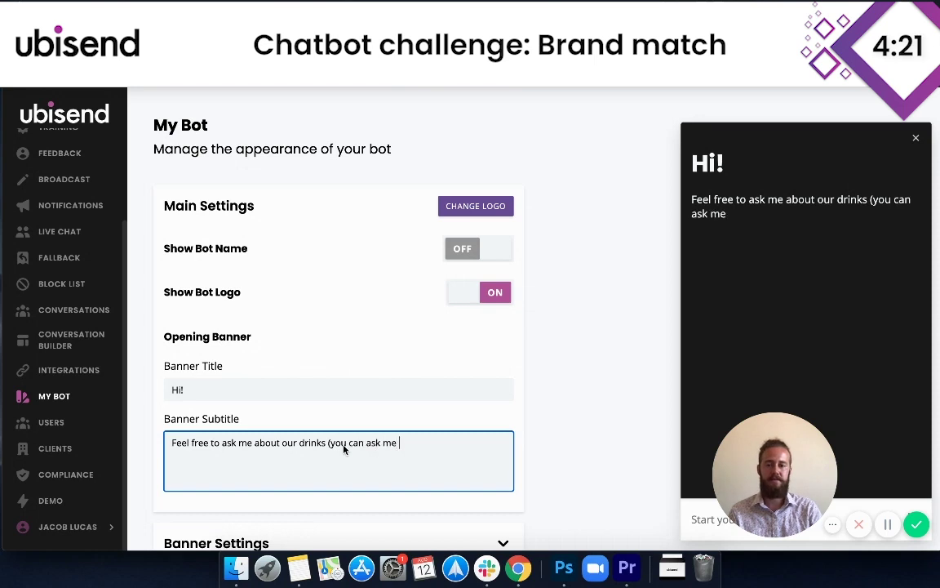
text(about pop music, but )
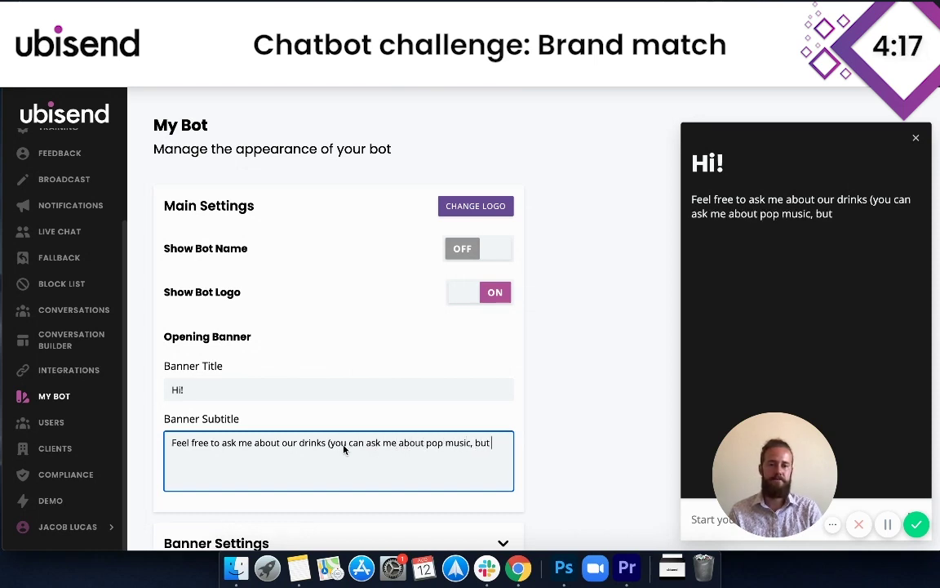
text(as w)
key(BackSpace)
text(I)
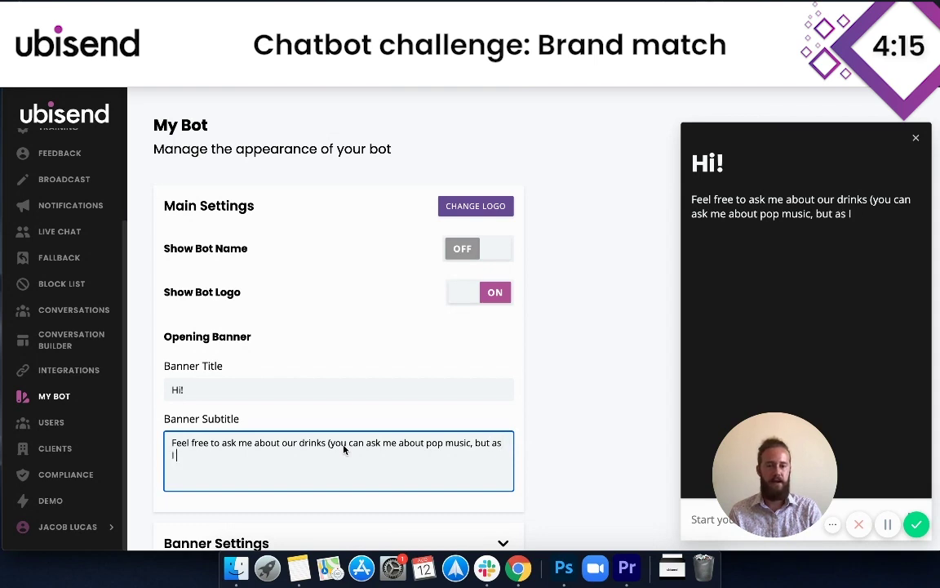
text( don't have ear)
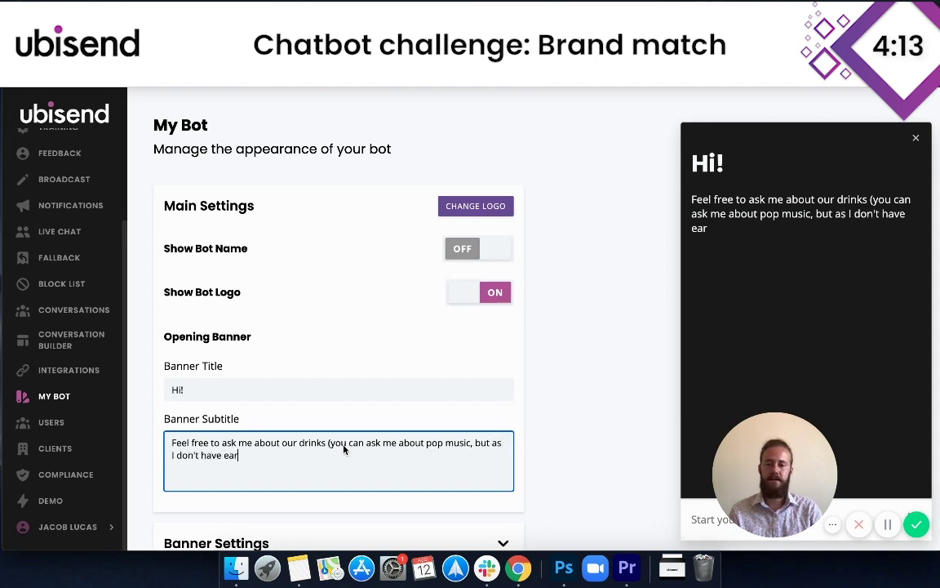
text(s I can't help with)
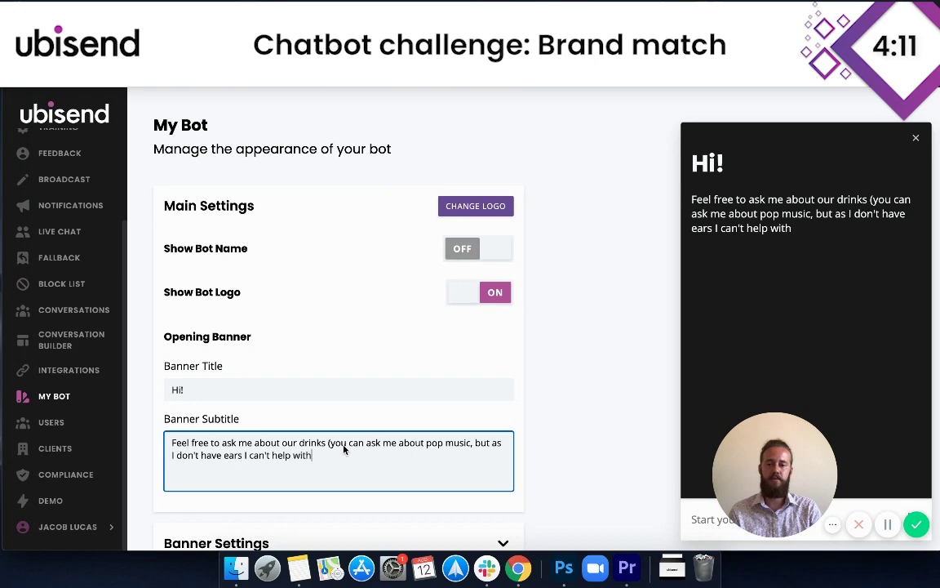
text( that).)
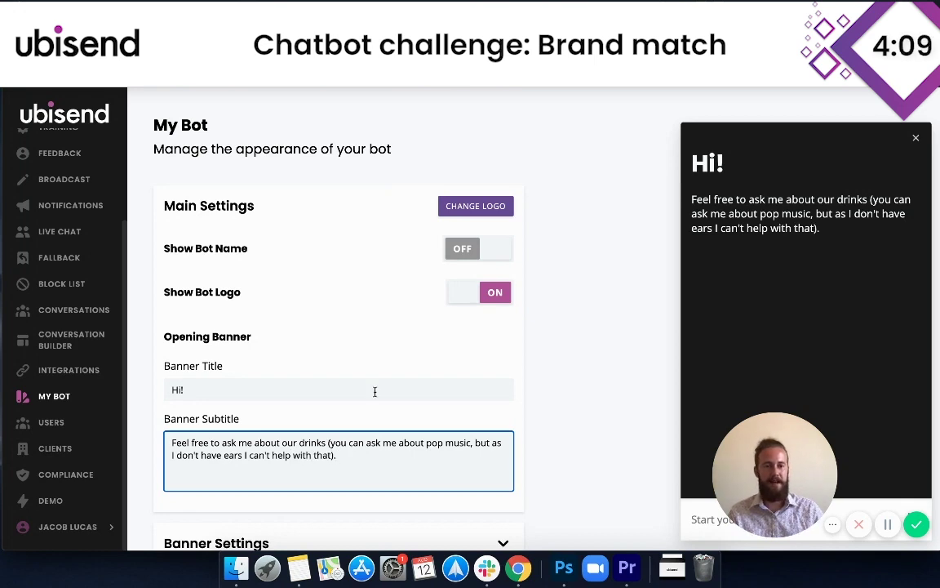
- Scroll down the settings, glance at the innocent drinks website, then return
scroll(352, 437, down, 1)
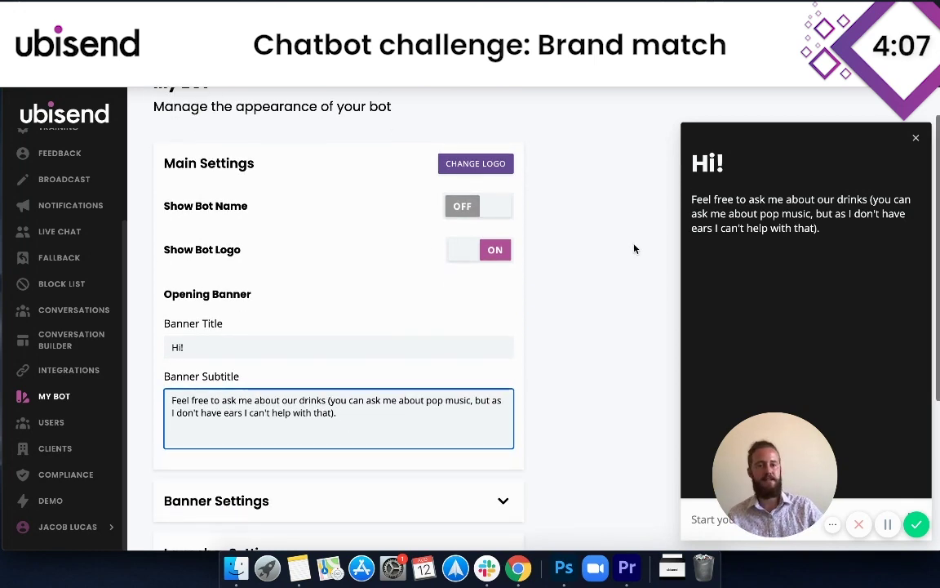
scroll(459, 269, down, 2)
scroll(461, 321, down, 2)
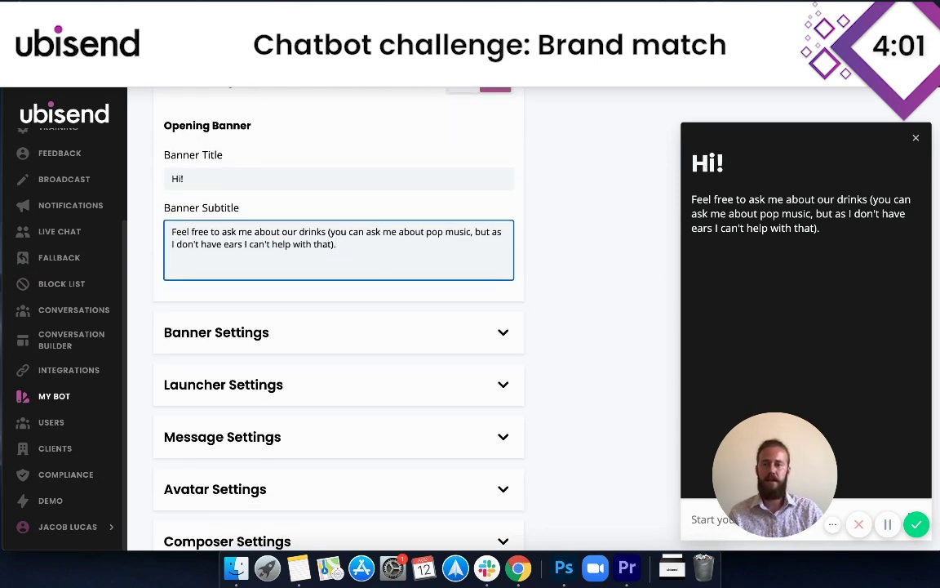
key(ctrl+Tab)
scroll(292, 172, up, 4)
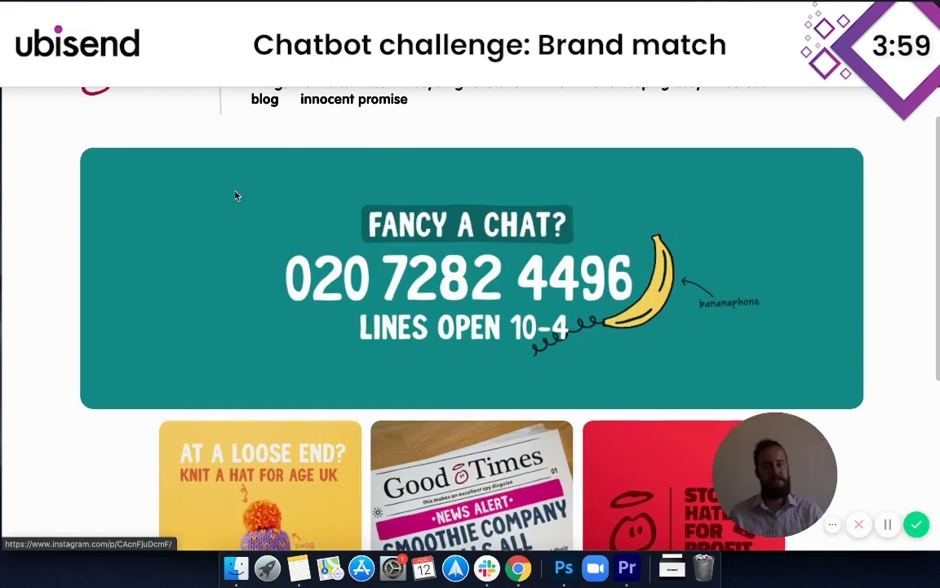
scroll(235, 196, up, 2)
key(ctrl+shift+Tab)
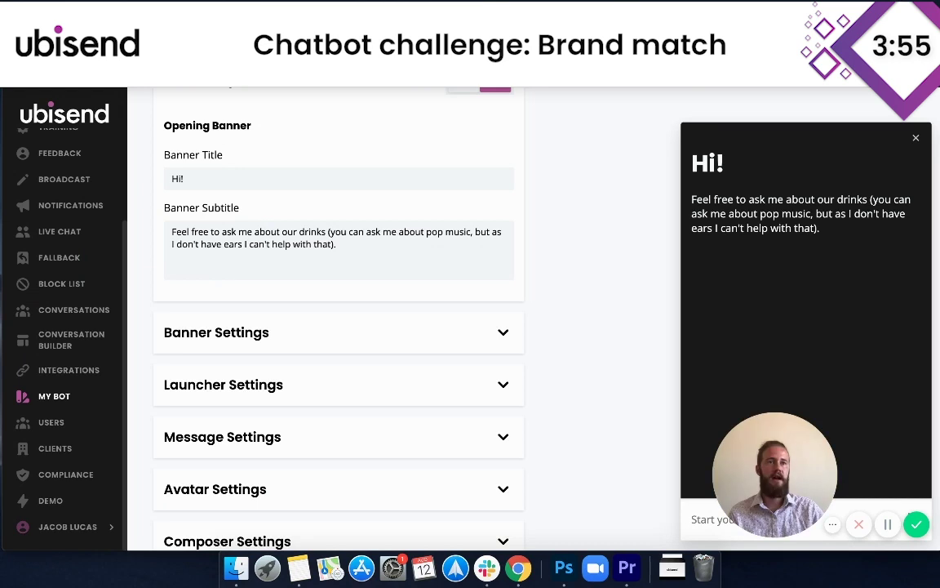
- Paste teal 168B89 into both the Gradient Start and Gradient End banner colours
click(503, 332)
scroll(376, 384, down, 2)
scroll(245, 359, down, 1)
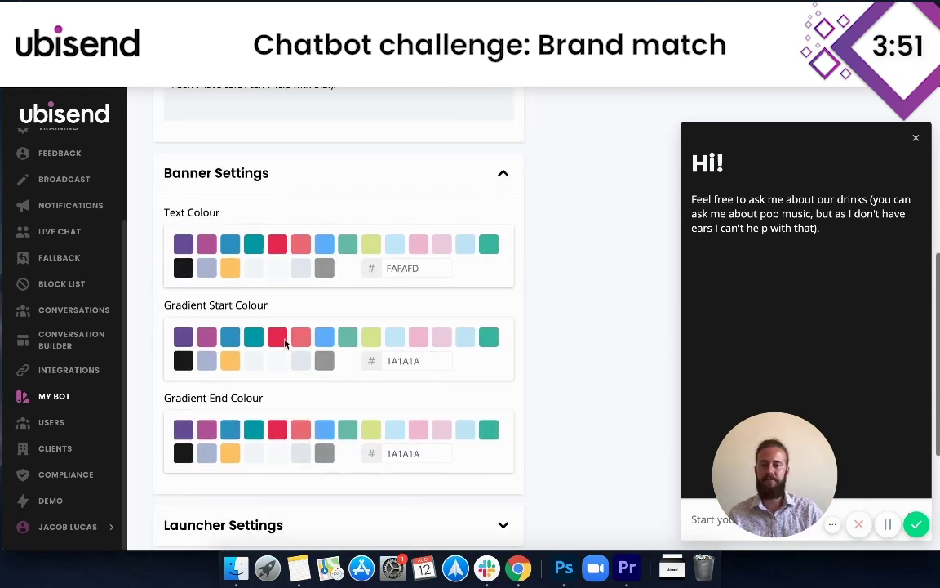
double_click(403, 360)
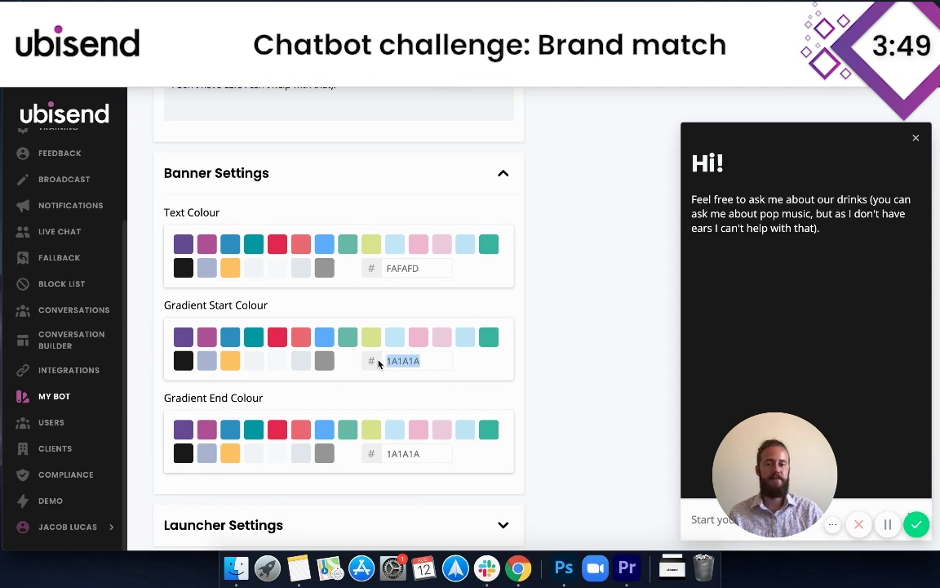
text(168ba9)
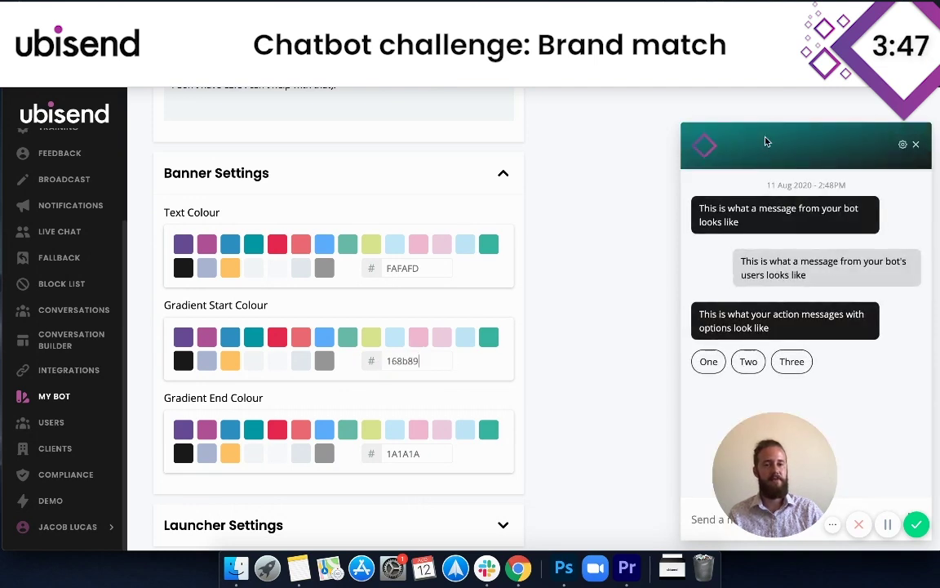
drag(434, 458, 376, 454)
text(168b89)
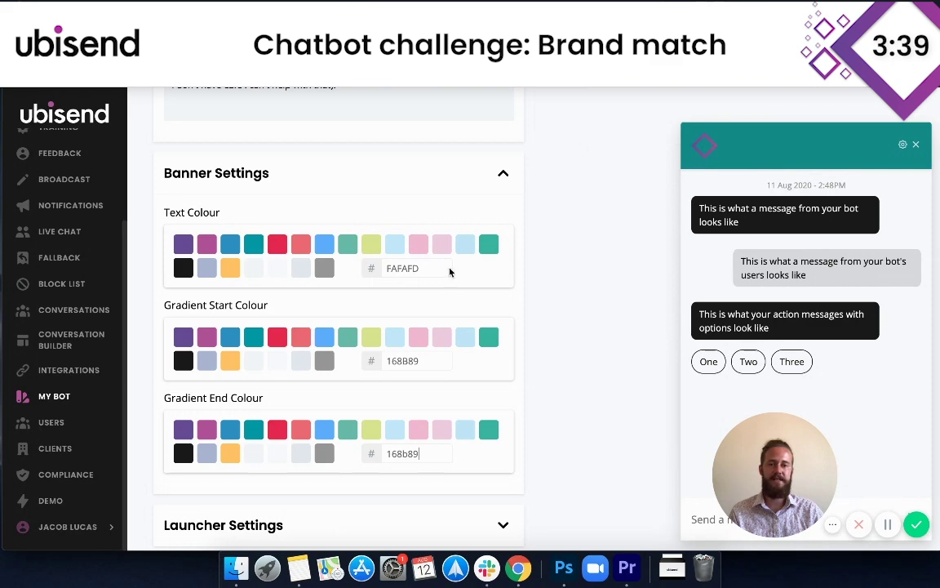
scroll(449, 272, up, 5)
click(474, 214)
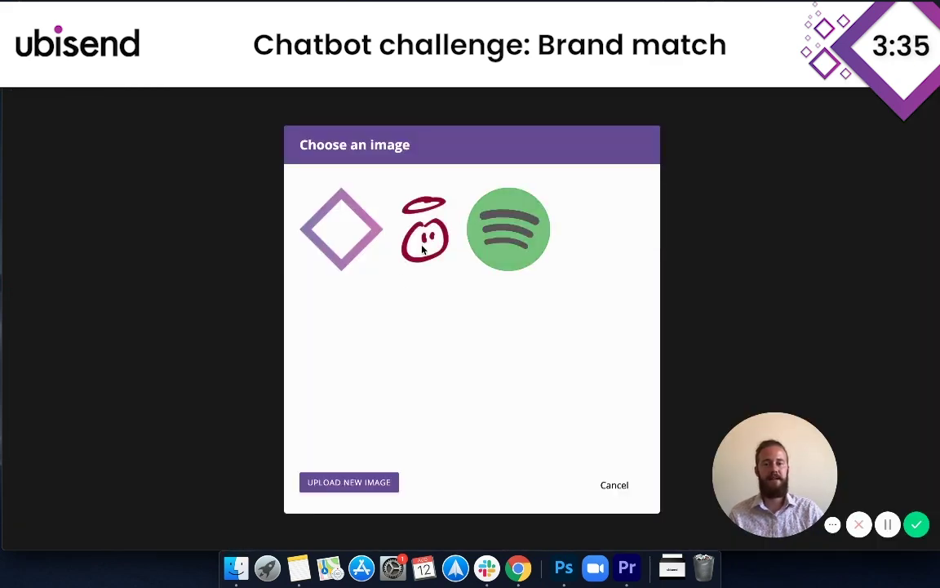
- Choose the innocent apple-with-halo image as the bot logo and dismiss the confirmation
click(423, 244)
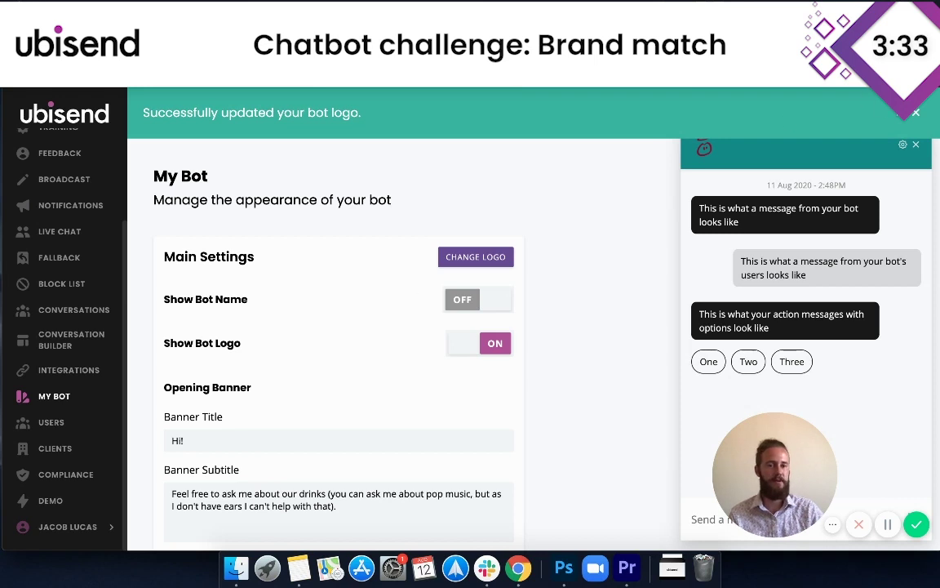
click(915, 114)
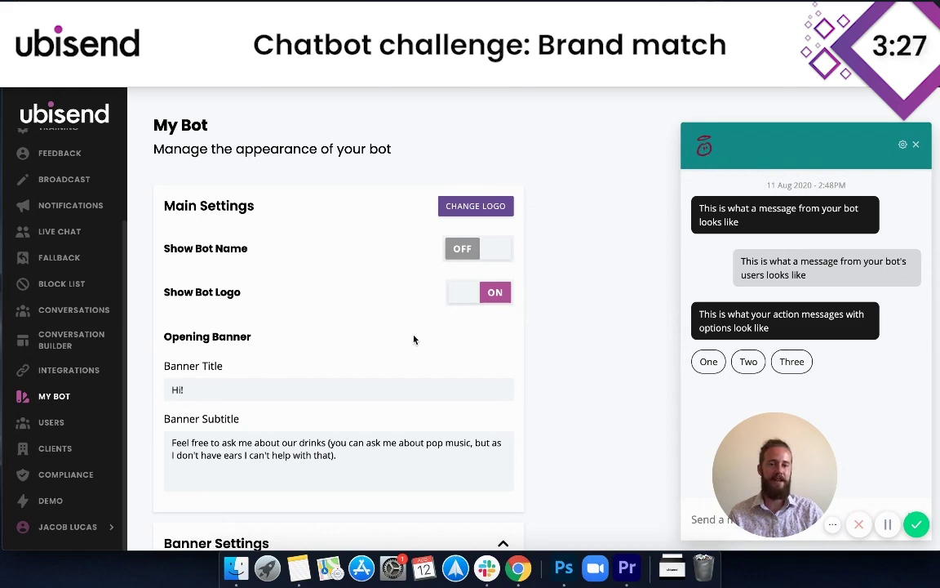
scroll(414, 340, down, 1)
- Scroll the innocent drinks homepage to check its brand colours and chat banner
key(ctrl+Tab)
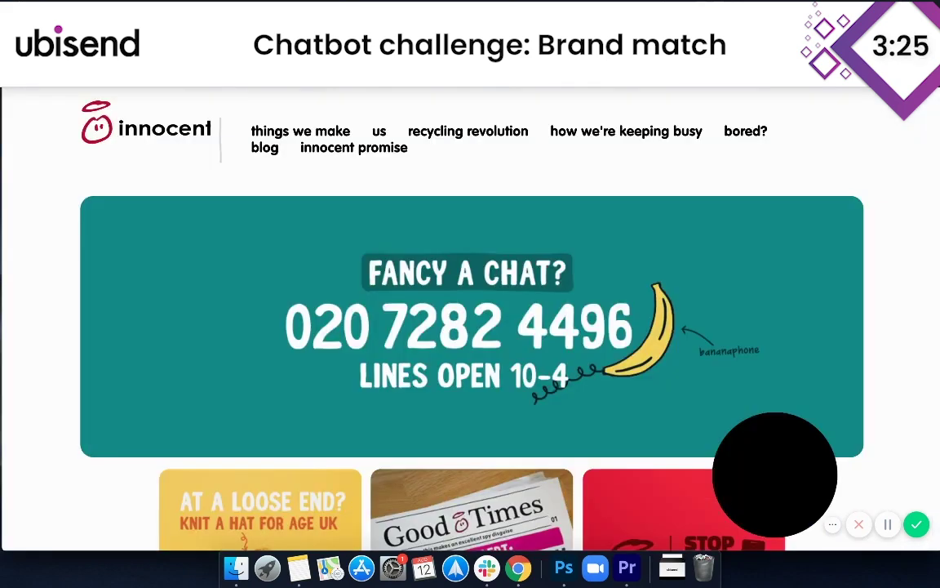
scroll(216, 266, down, 3)
scroll(212, 272, down, 3)
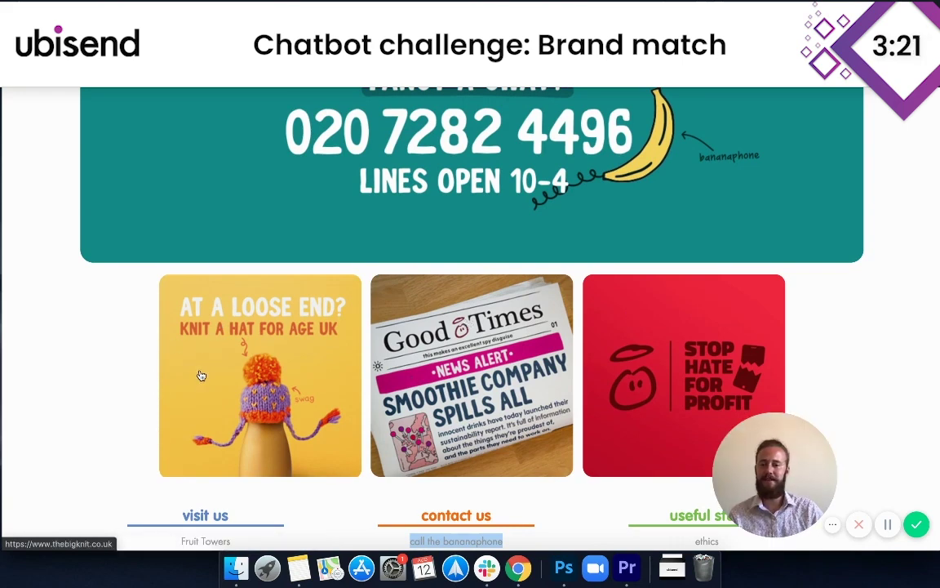
scroll(186, 331, up, 6)
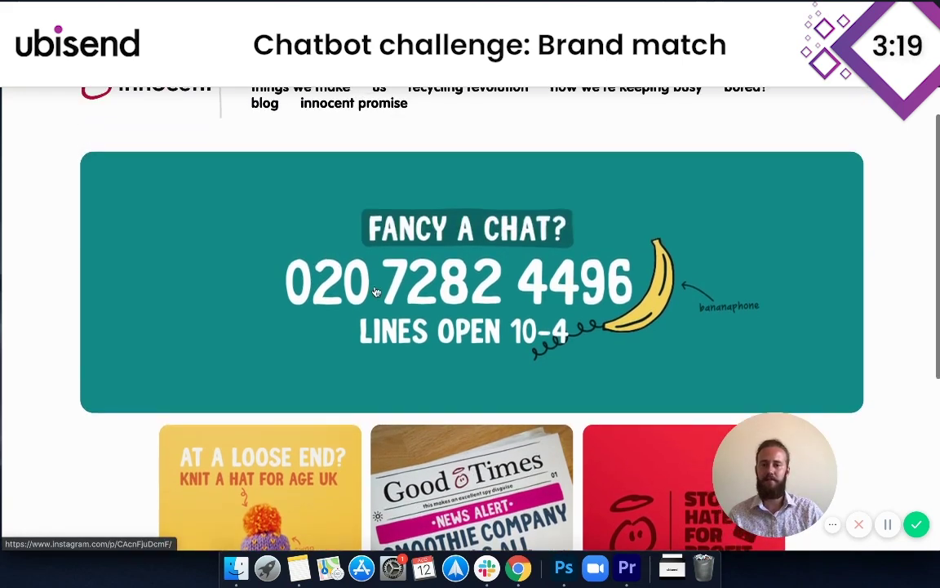
- Switch both banner gradient colours to orange FFC25D and collapse Banner Settings
key(super+Tab)
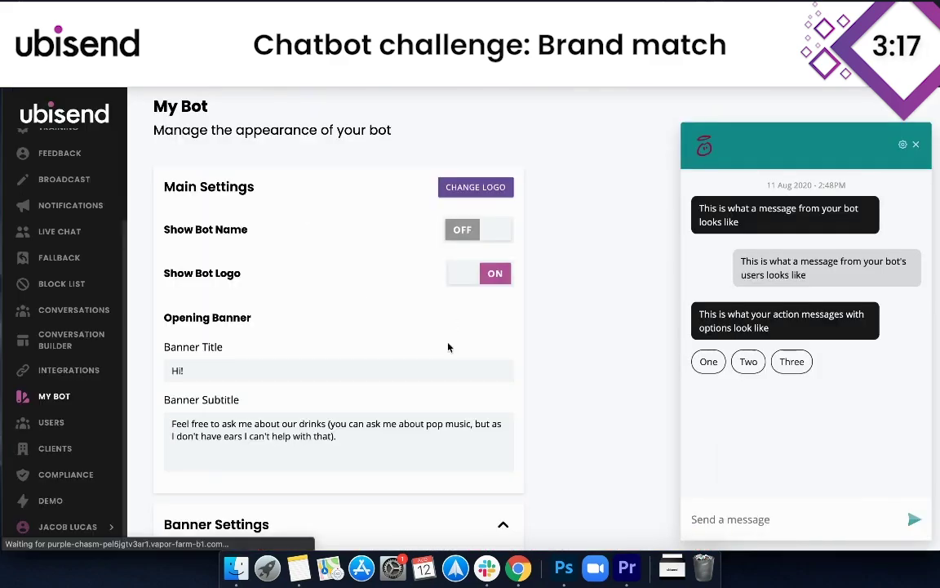
scroll(420, 359, down, 5)
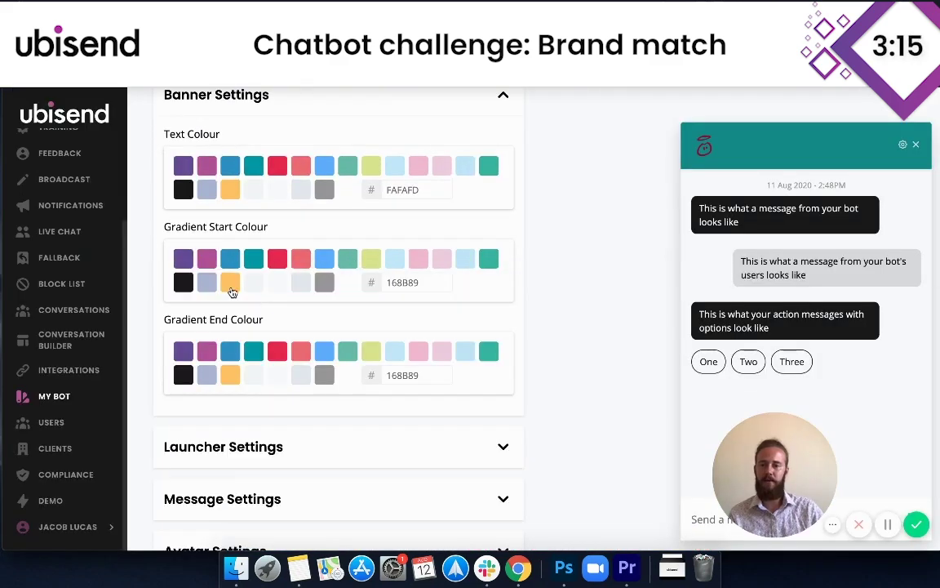
click(229, 280)
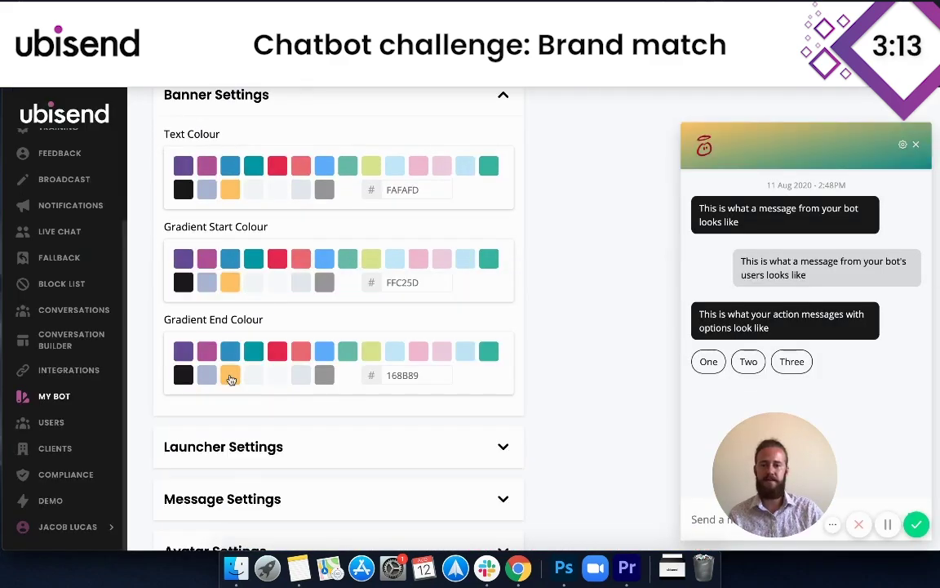
click(231, 375)
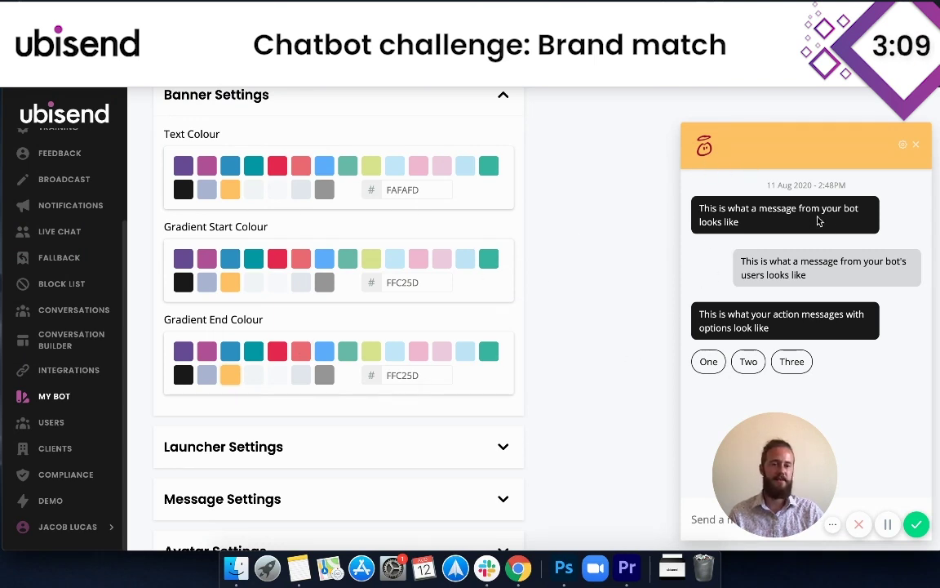
scroll(478, 356, down, 1)
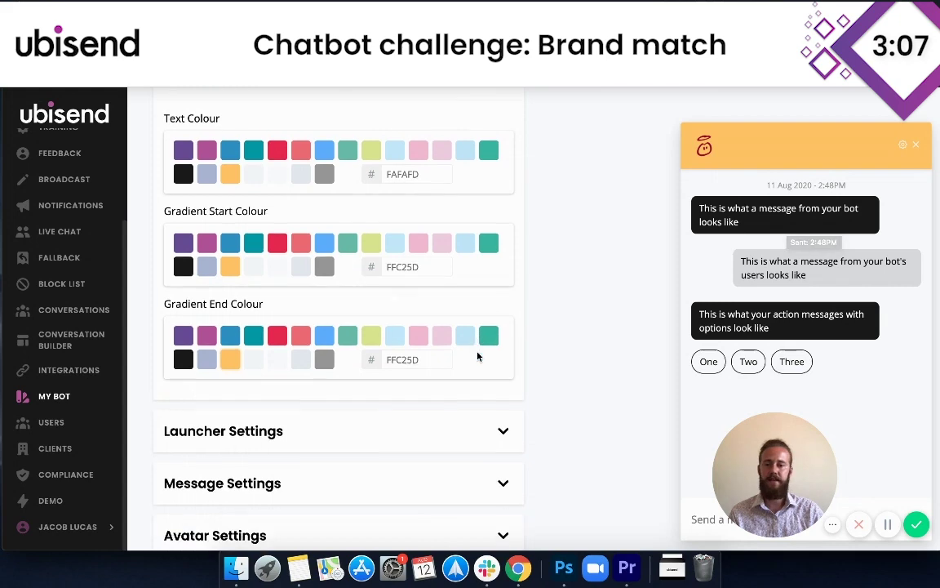
scroll(470, 336, up, 3)
click(505, 142)
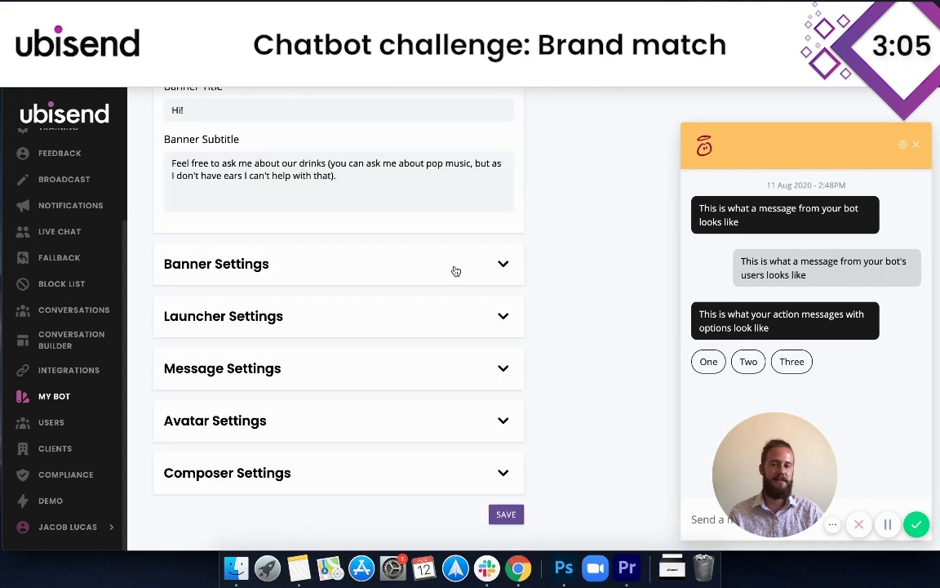
click(504, 368)
scroll(335, 336, down, 3)
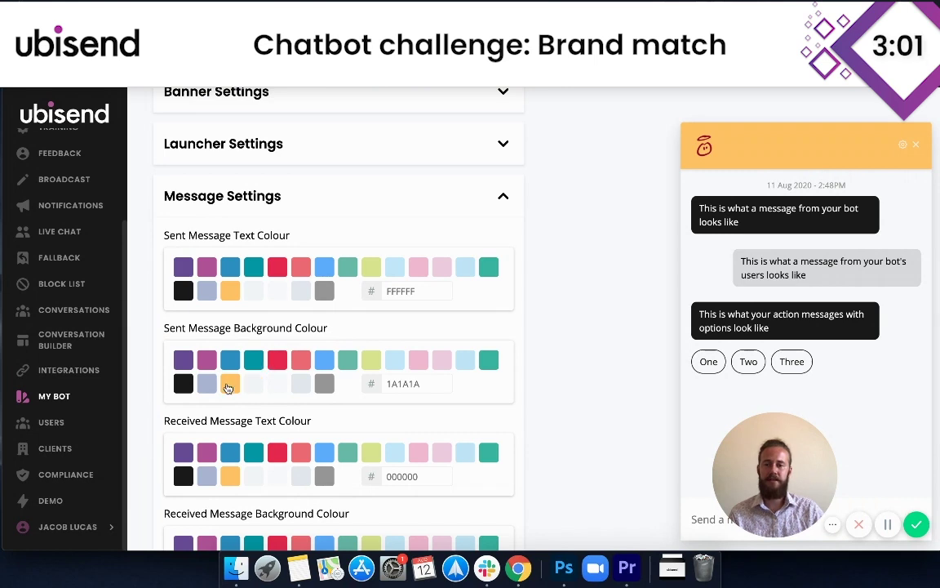
- Give bot messages orange FFC25D bubbles with dark 1A1A1A text, reverting a trial f3ba33
click(230, 383)
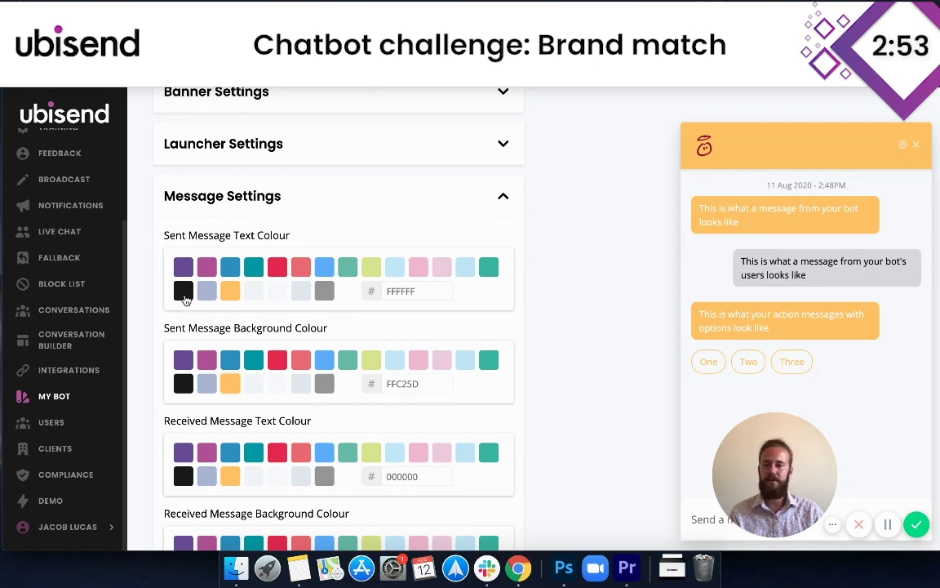
click(183, 296)
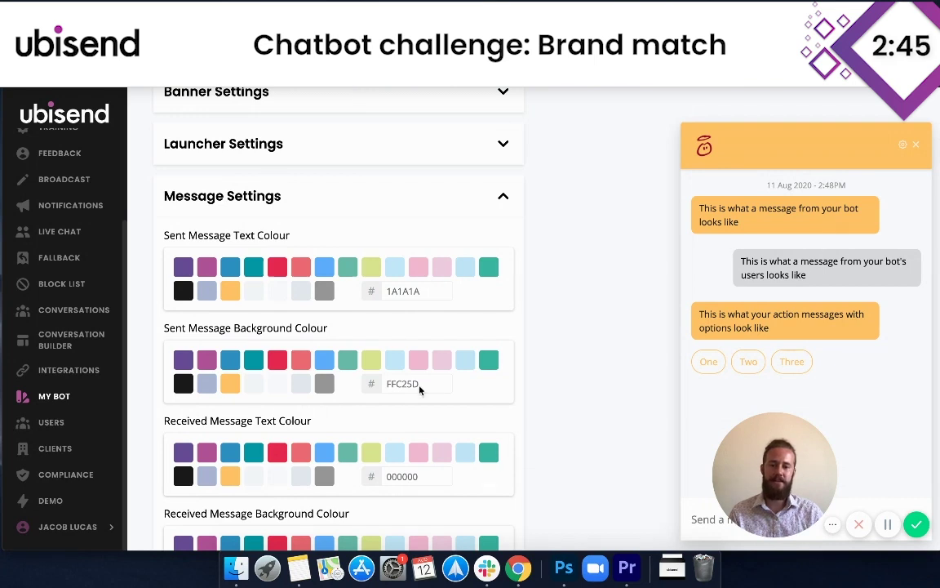
drag(424, 385, 386, 386)
text(f3ba33)
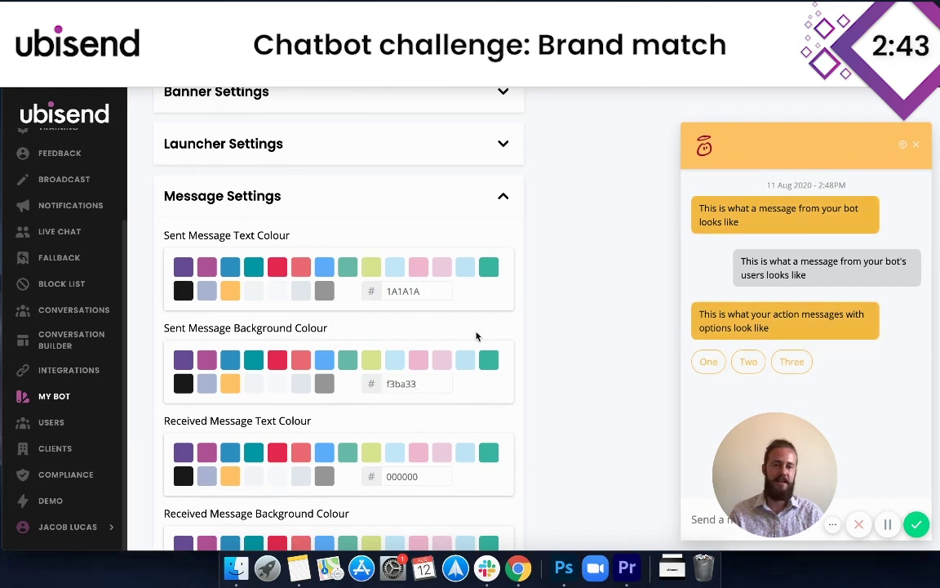
key(super+z)
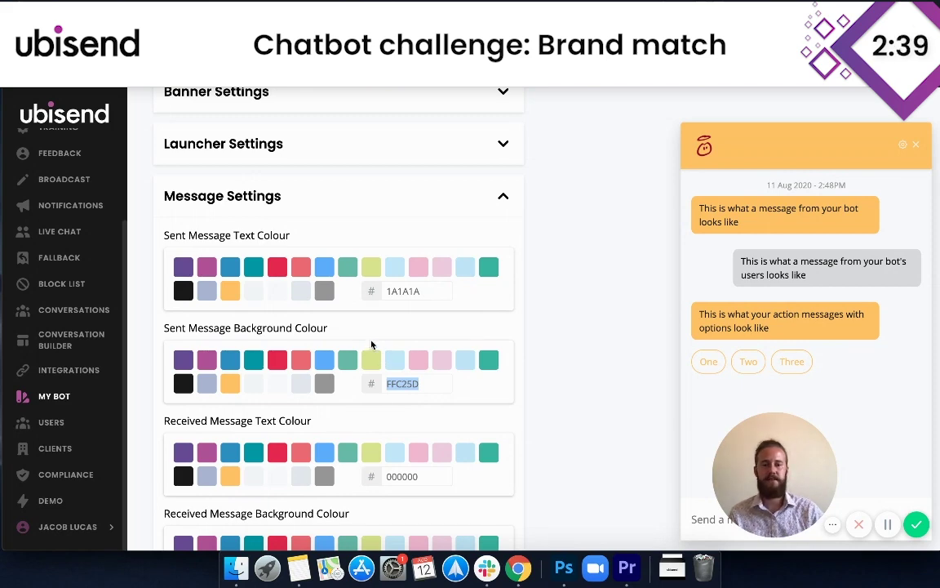
- Collapse Message Settings and save the bot appearance changes
scroll(369, 347, down, 2)
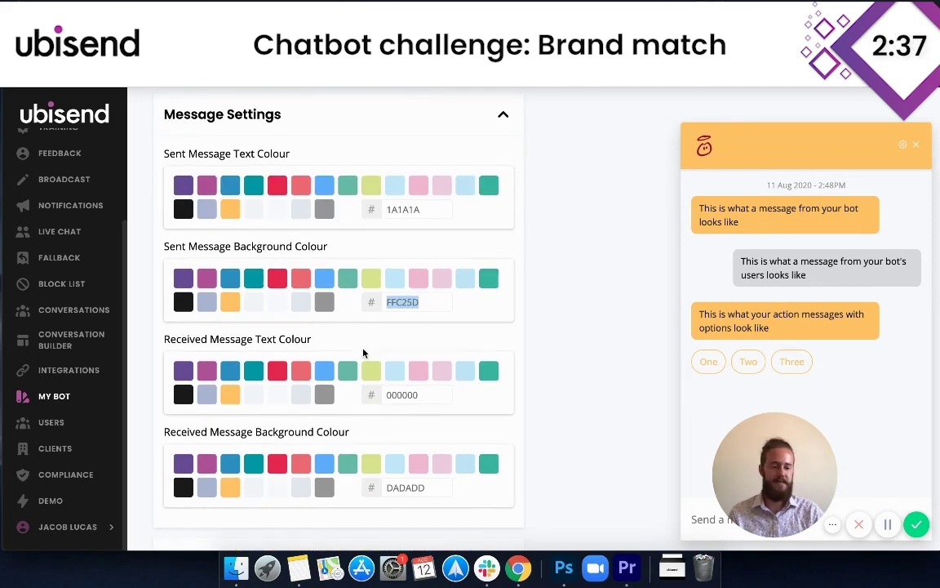
scroll(357, 341, down, 1)
scroll(364, 334, up, 2)
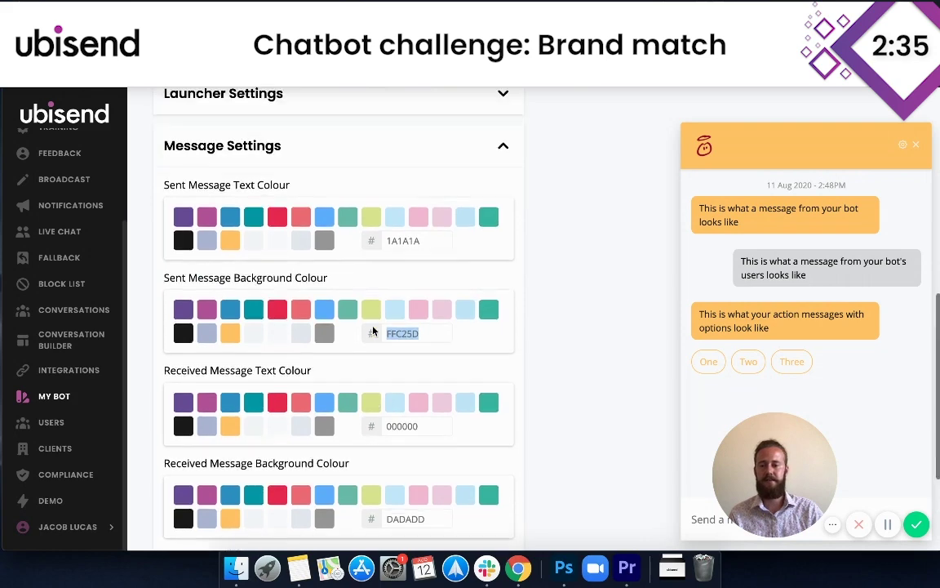
scroll(373, 330, down, 3)
scroll(394, 341, up, 1)
scroll(397, 341, up, 3)
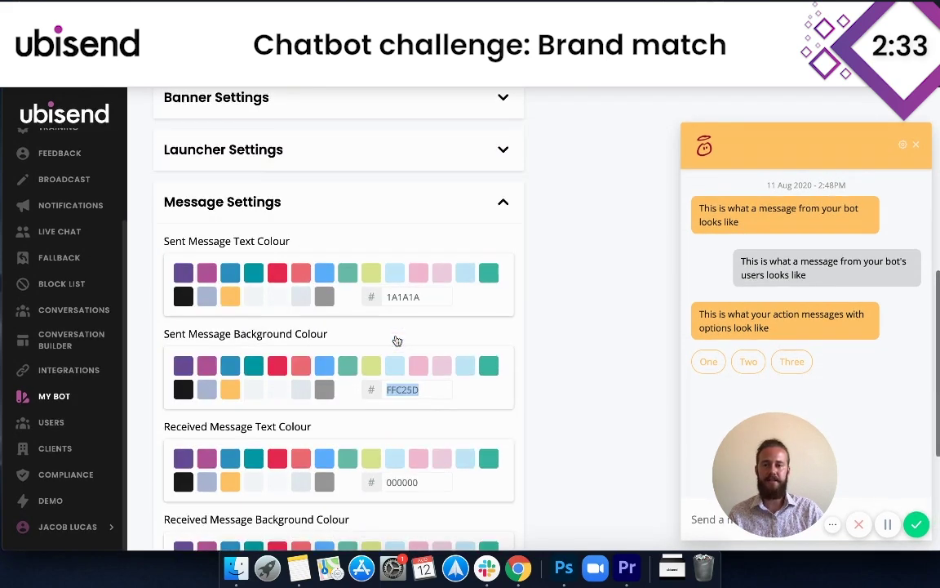
click(364, 236)
scroll(364, 249, up, 5)
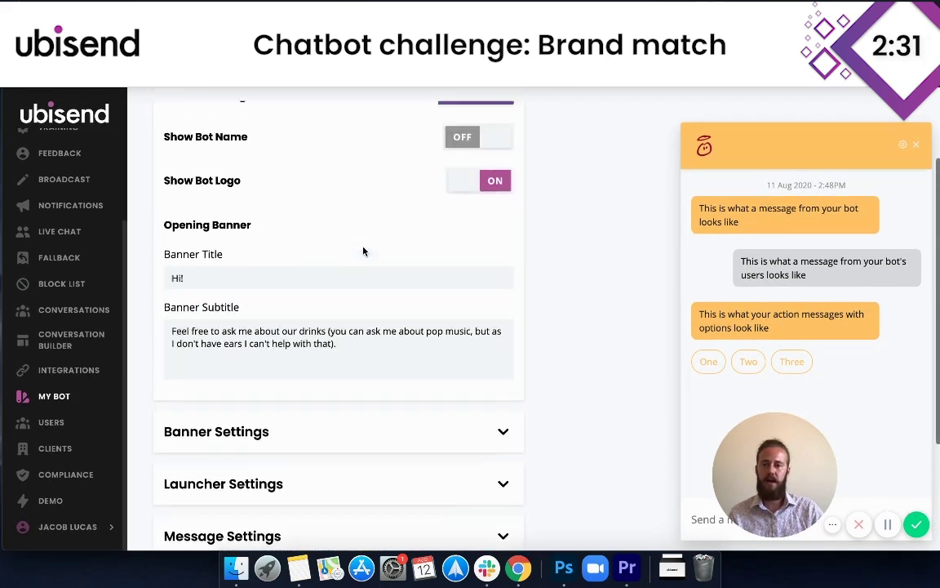
scroll(66, 218, up, 3)
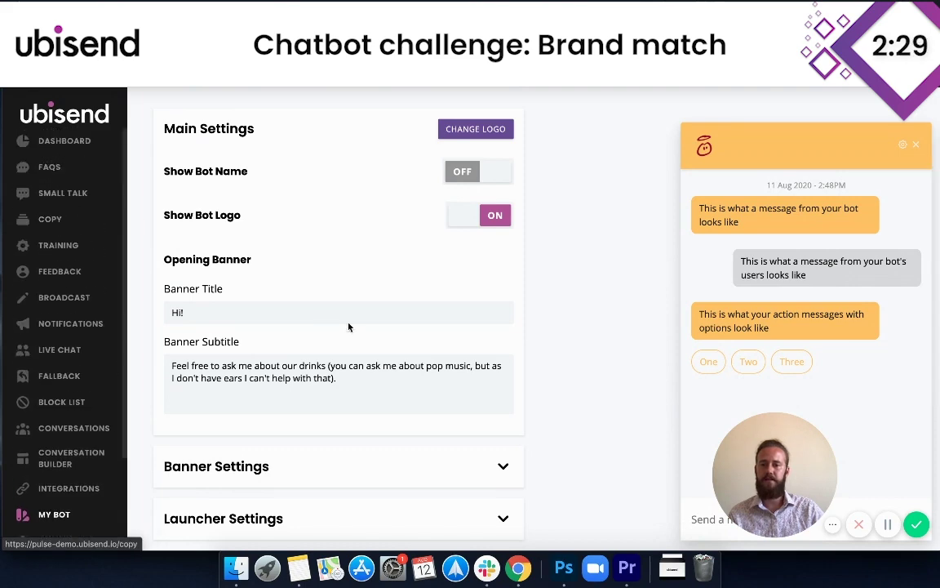
scroll(383, 351, down, 5)
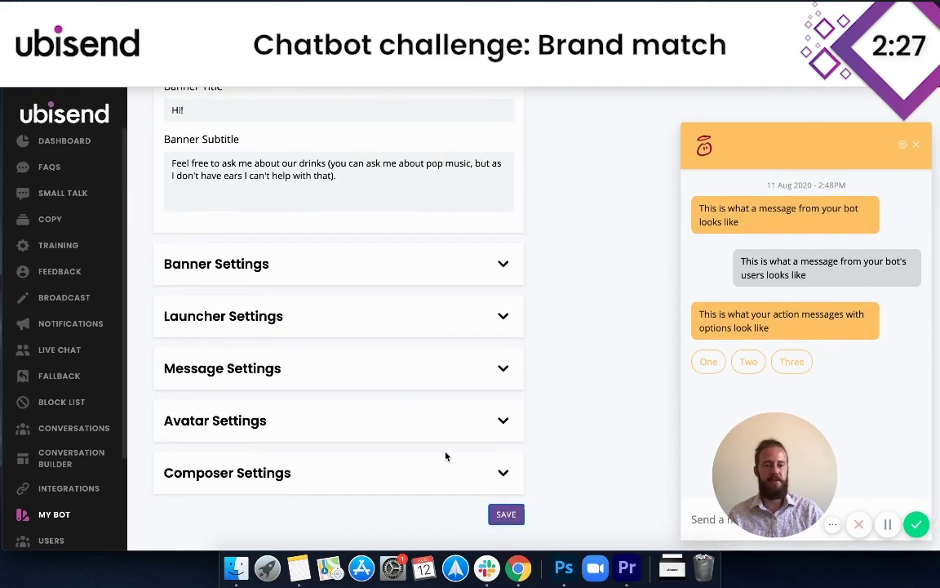
click(506, 513)
scroll(395, 283, up, 5)
- Start a new FAQ on the FAQs page and name it 'Drink variety'
click(59, 167)
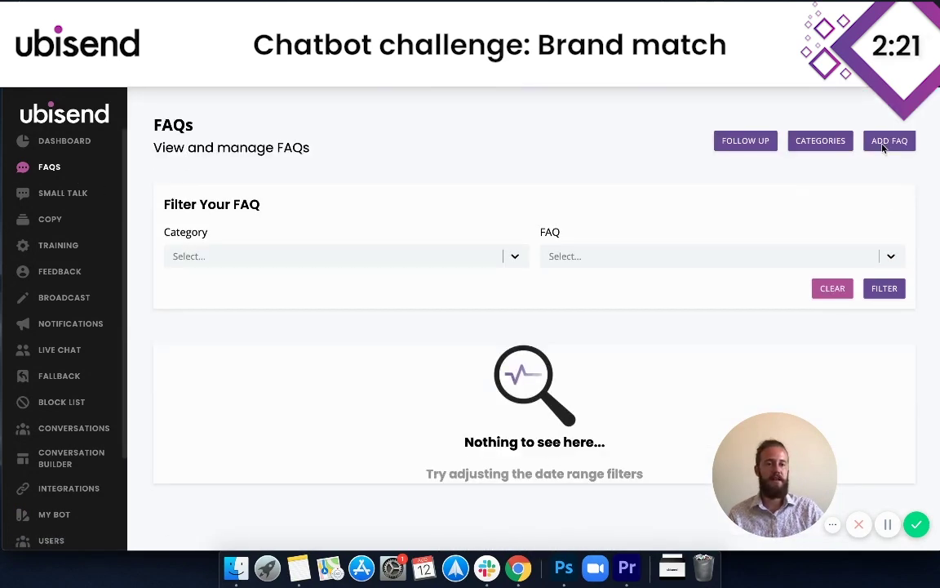
click(888, 140)
click(214, 302)
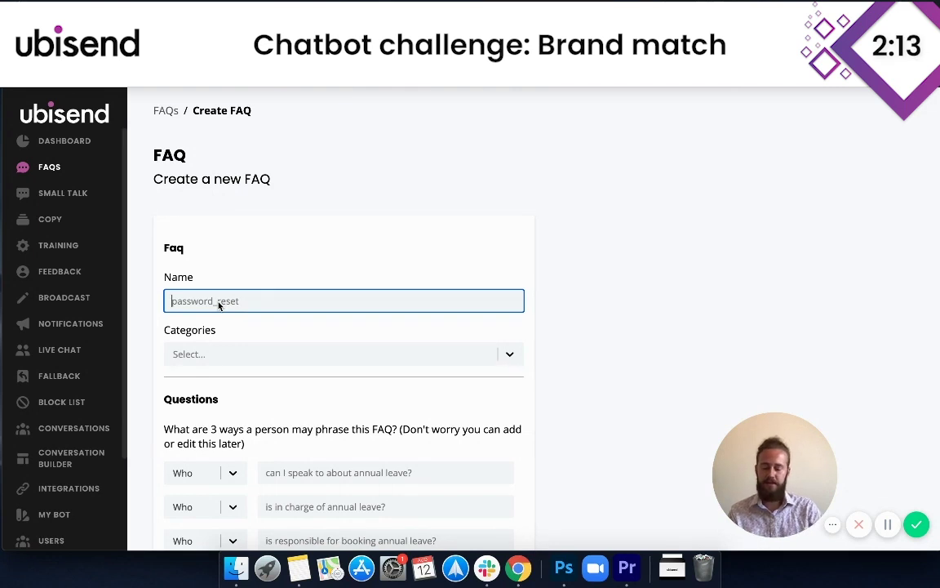
text(Drink)
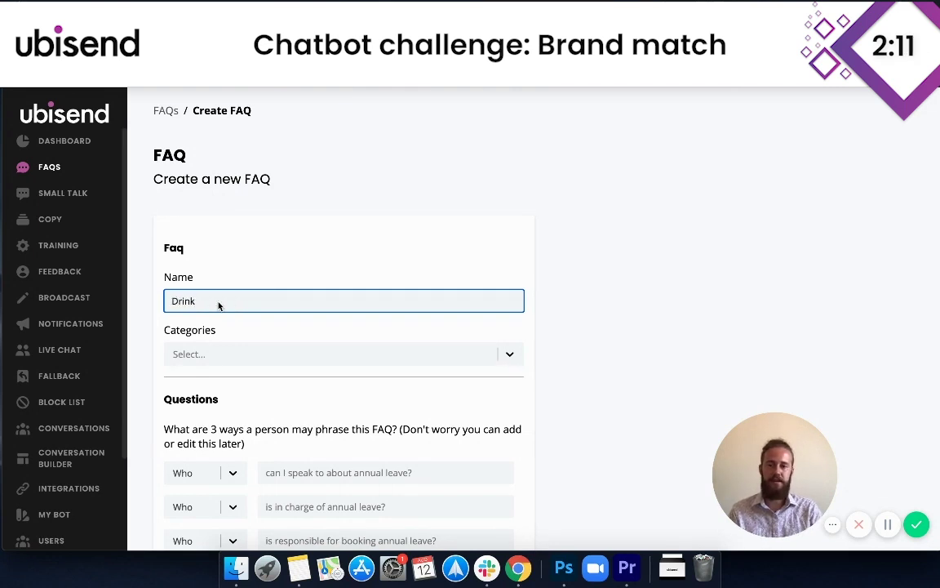
text( variety)
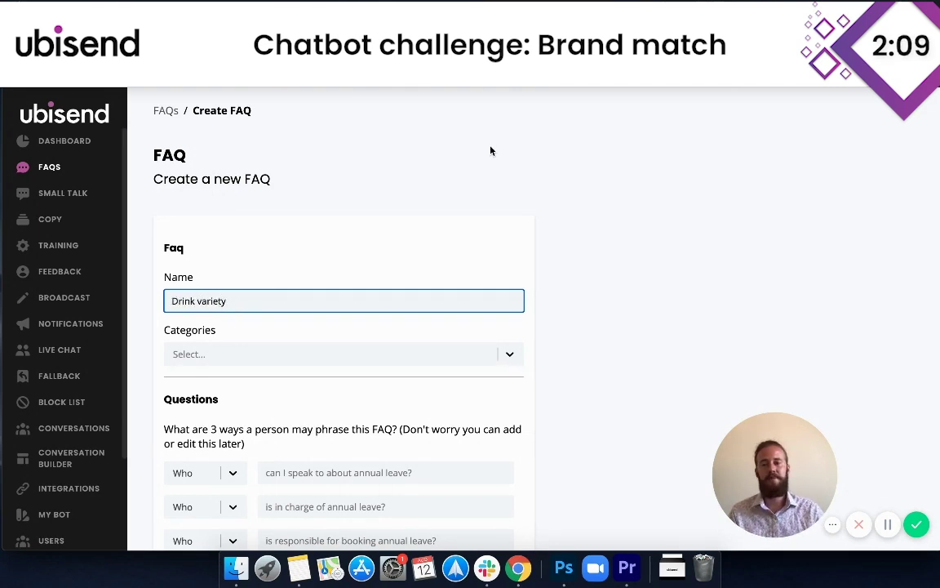
scroll(324, 280, down, 2)
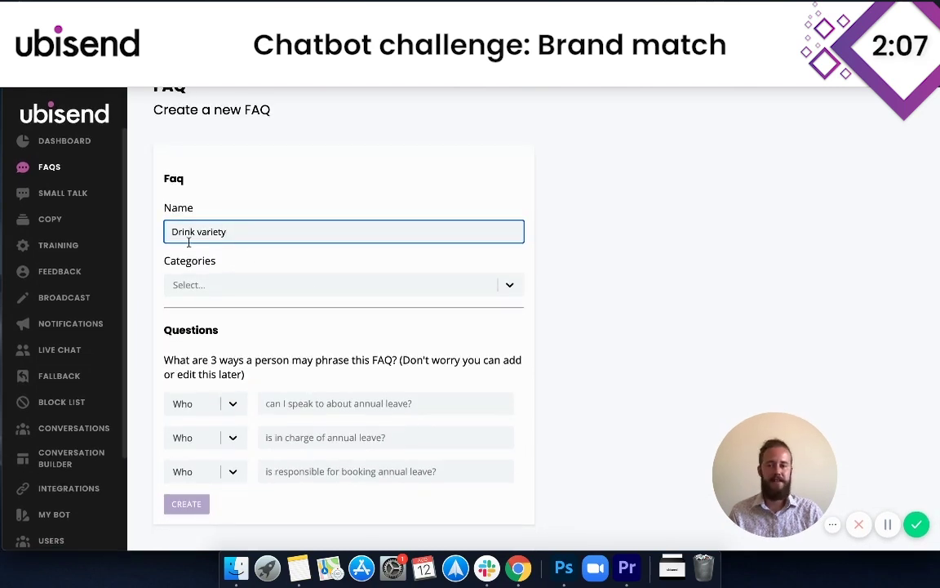
- Add questions 'What kinds of drinks do you sell?' and 'How many types of drinks do you sell?'
click(232, 406)
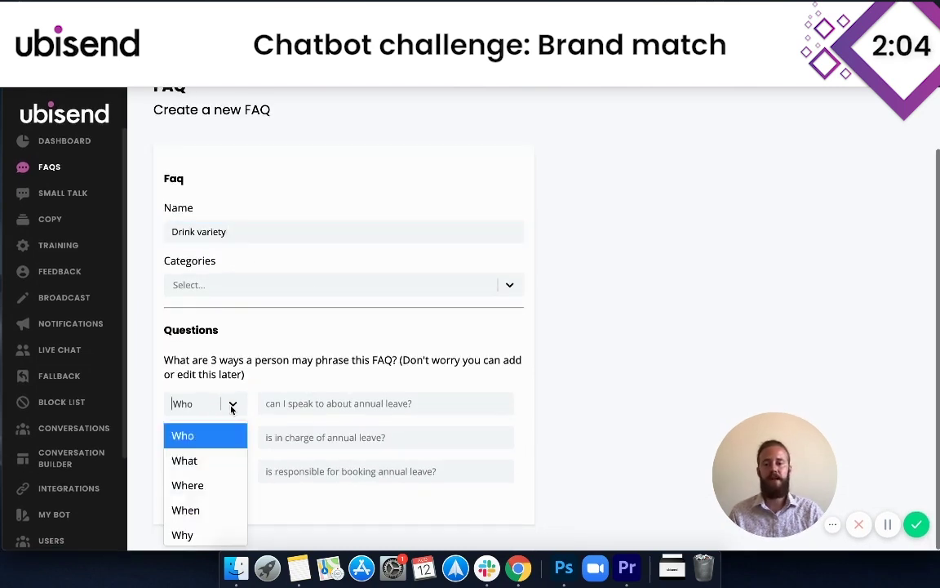
click(221, 459)
click(290, 405)
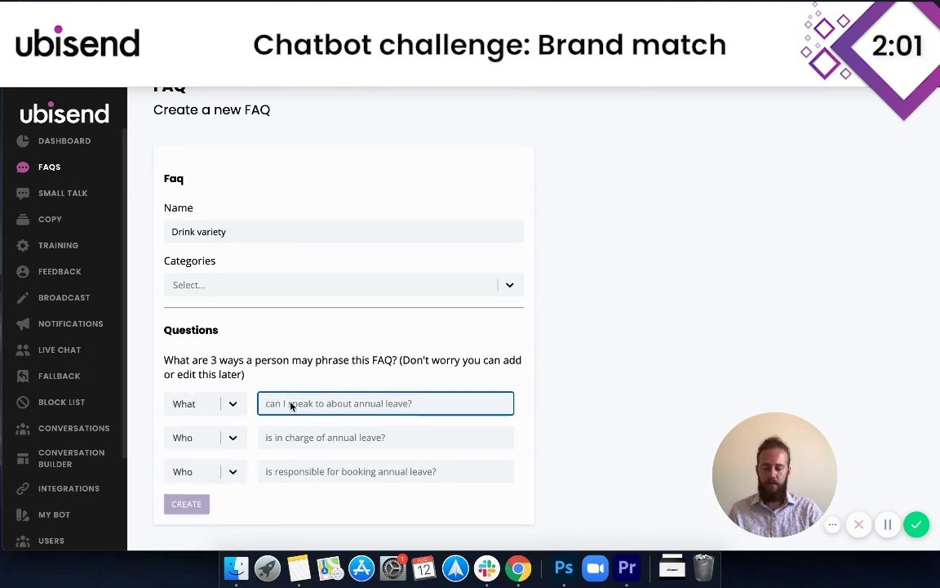
text(kinds)
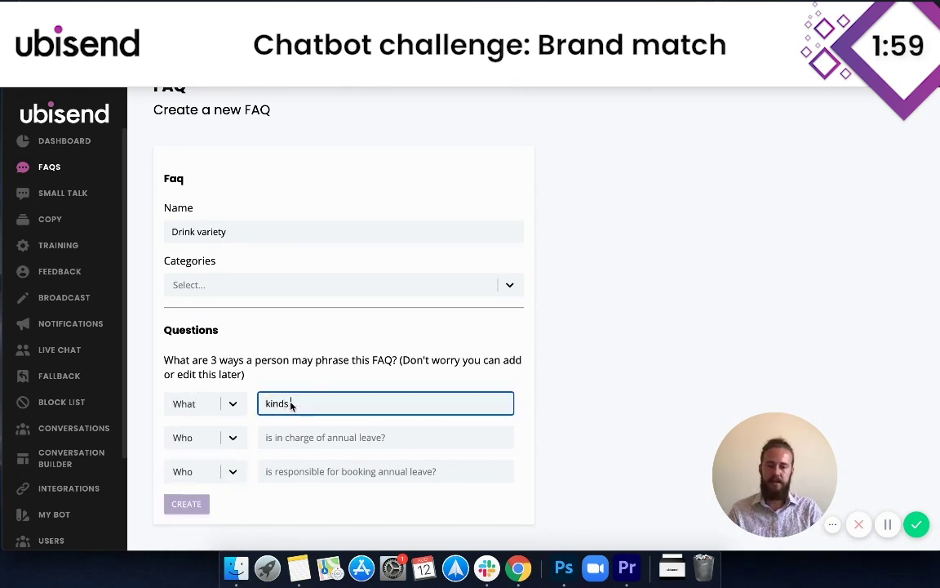
text( of drinks to)
key(BackSpace)
key(BackSpace)
text(d)
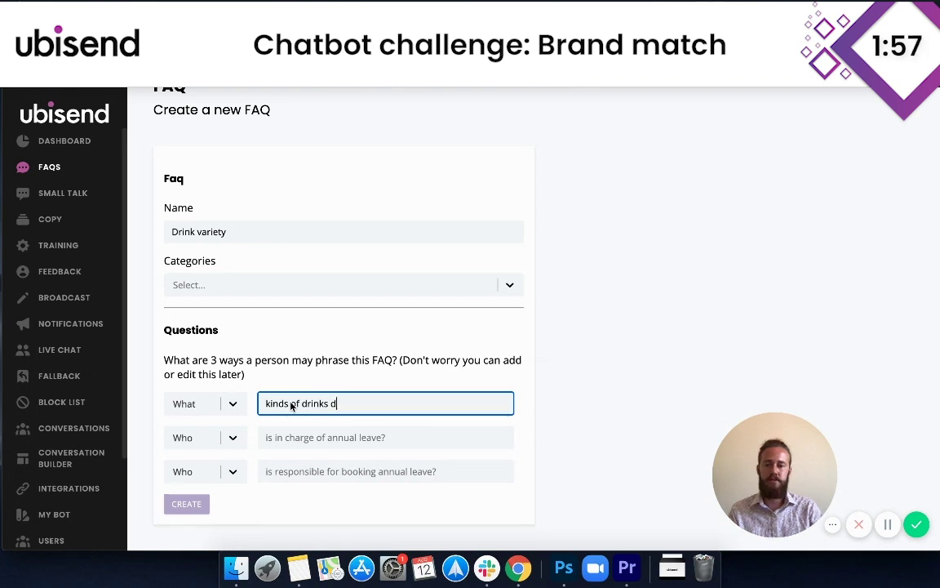
text(o you sell?)
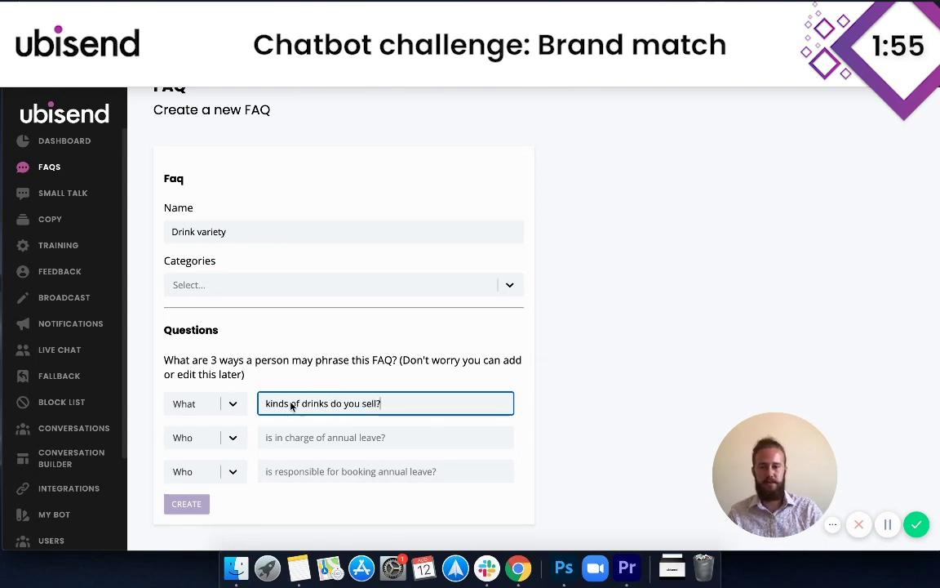
click(234, 437)
scroll(228, 490, down, 2)
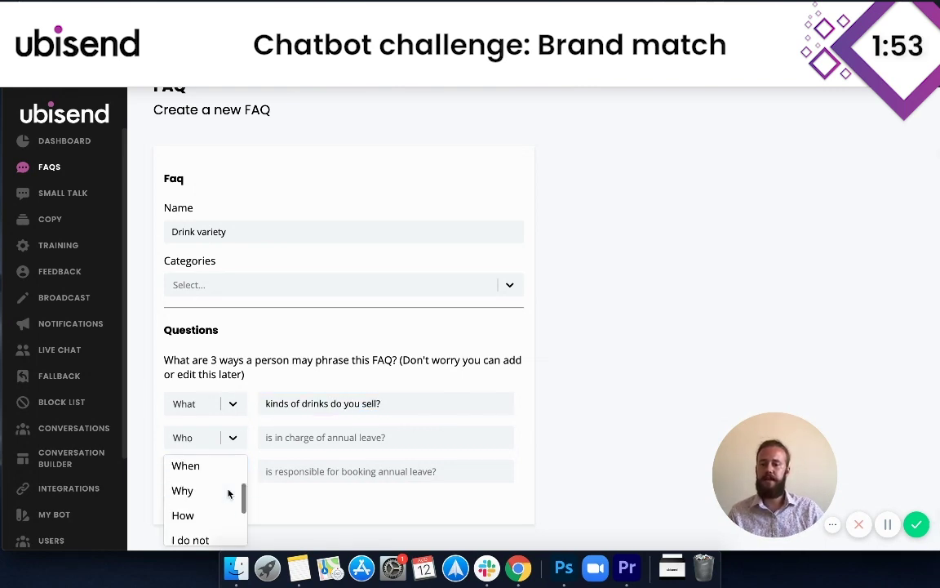
click(215, 514)
click(283, 446)
text(many ti)
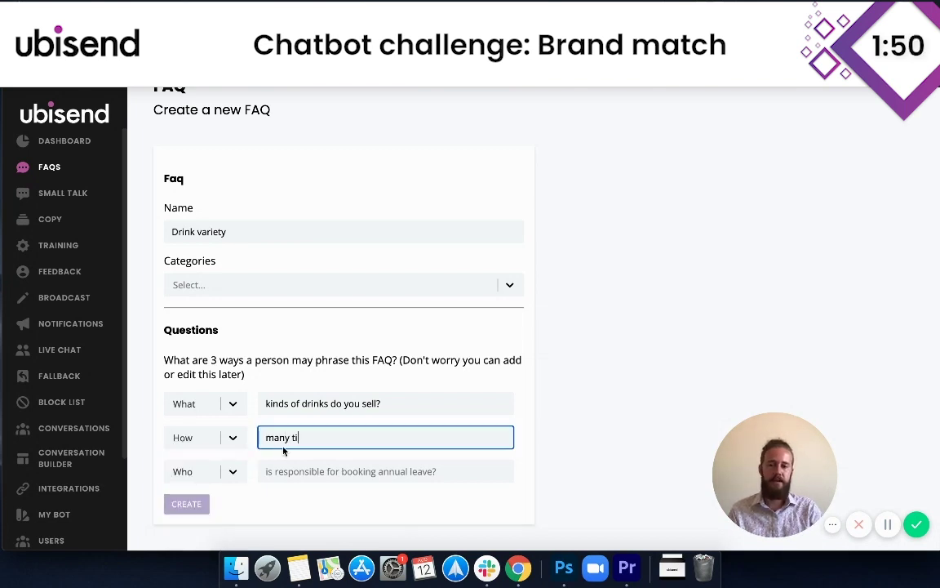
key(BackSpace)
text(ypes of drinks do you sell?)
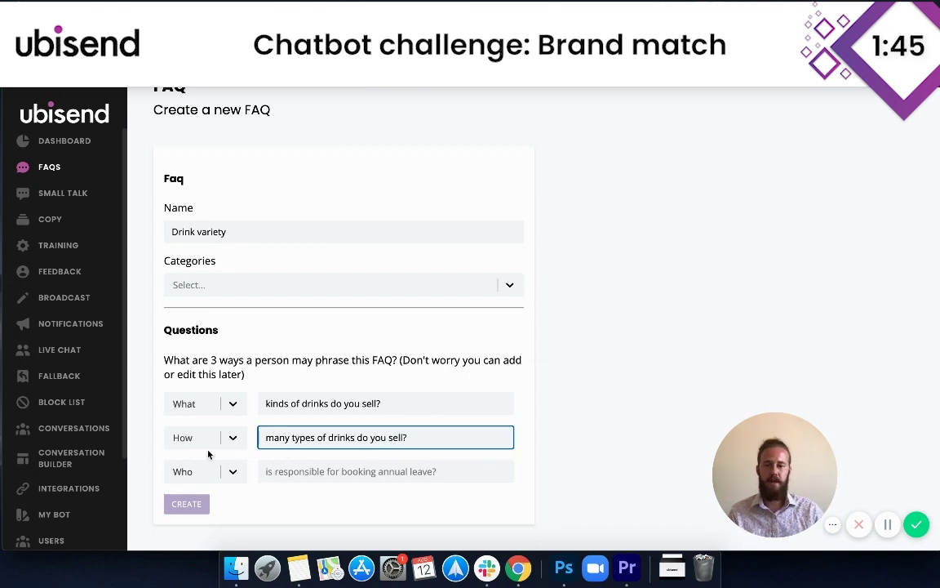
- Add the question 'Do you sell smoothies?' and create the FAQ
click(219, 472)
scroll(217, 468, down, 2)
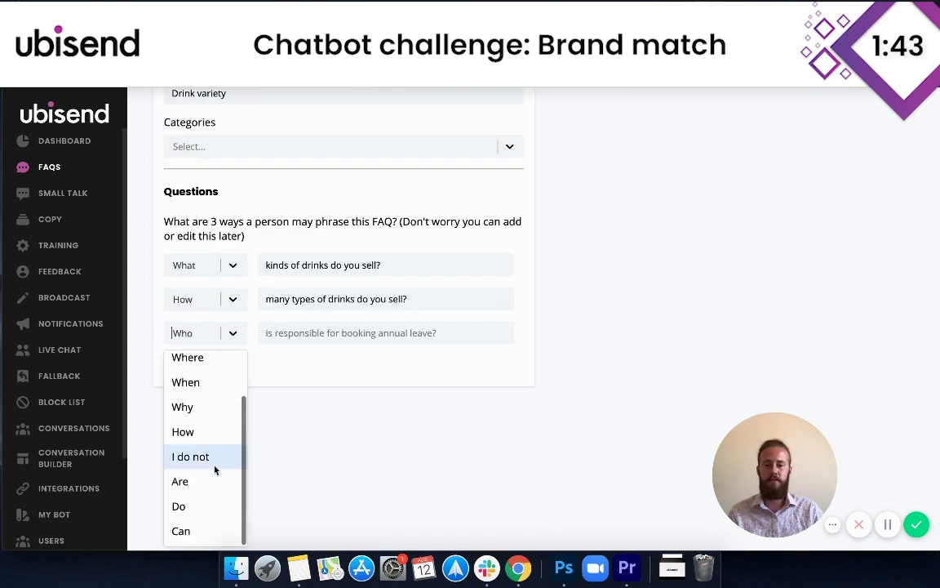
click(179, 506)
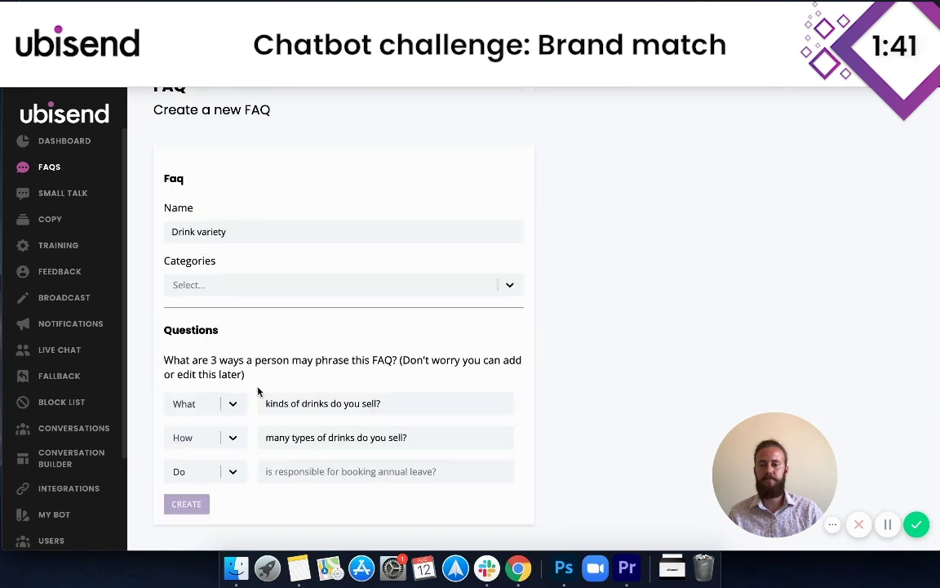
click(287, 479)
text(you sell smoothies?)
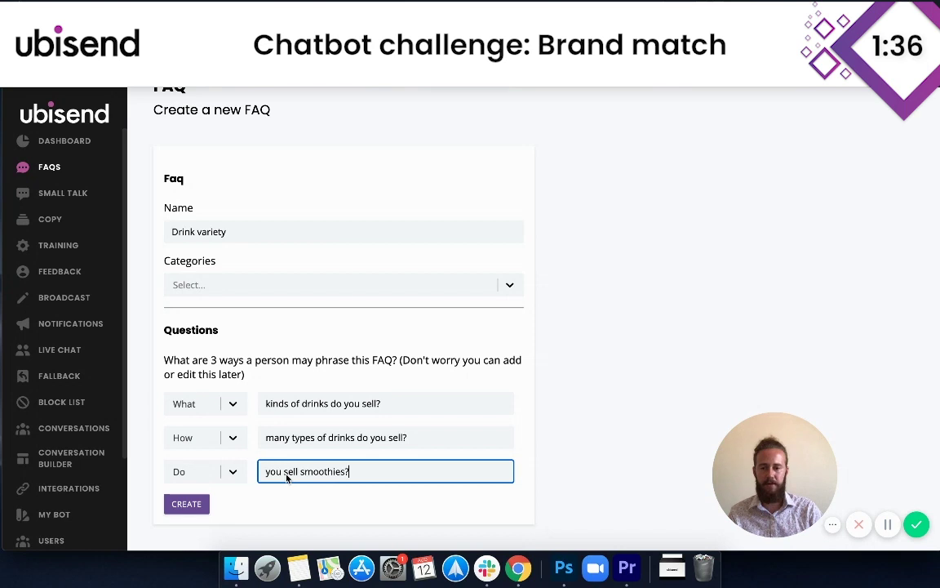
click(186, 506)
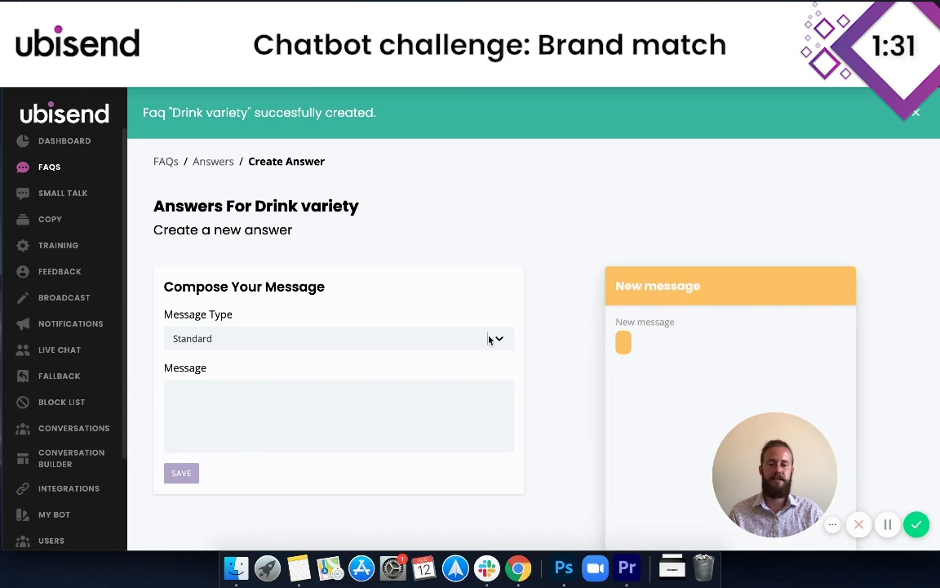
- Write the answer: wide variety of juices and smoothies, plus 'You can view our full collection here.'
scroll(483, 337, down, 1)
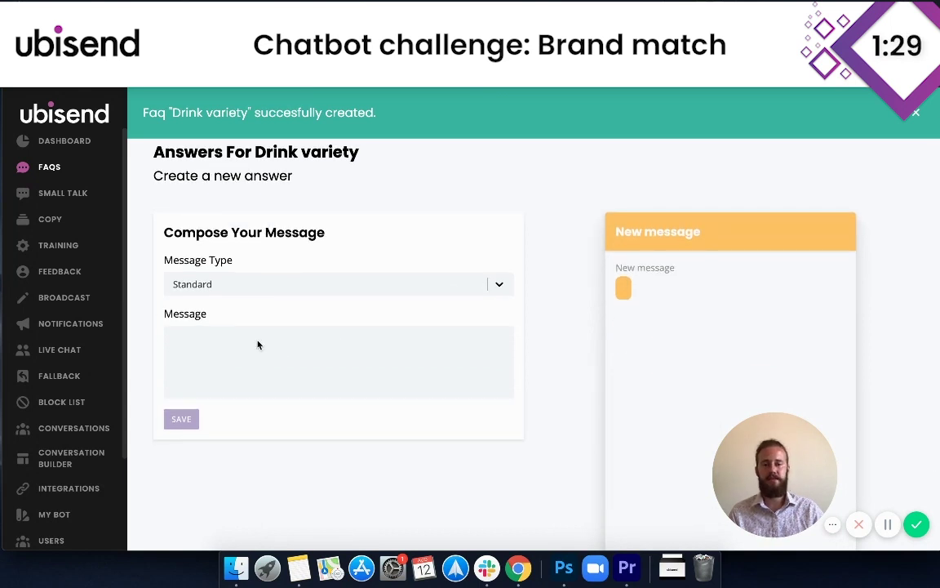
click(227, 347)
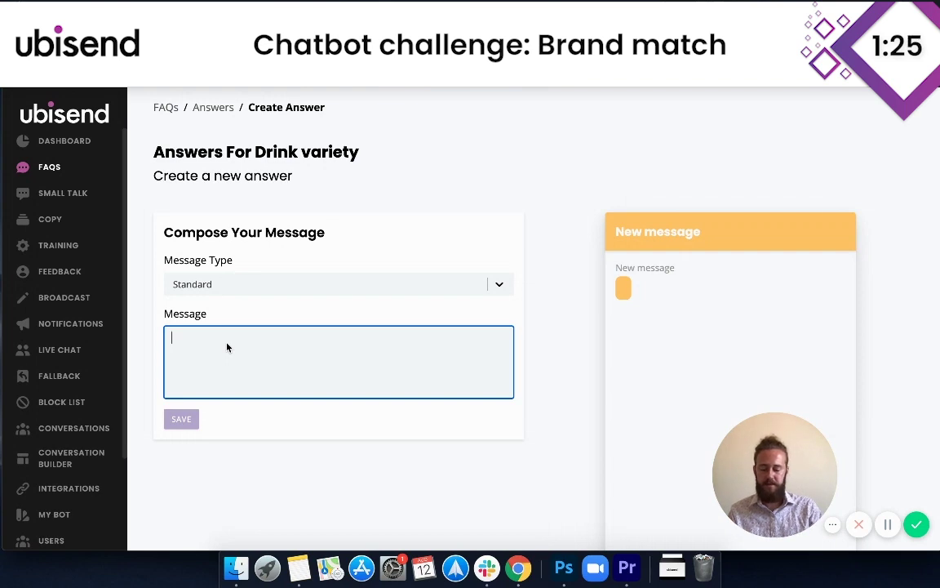
text(We sell )
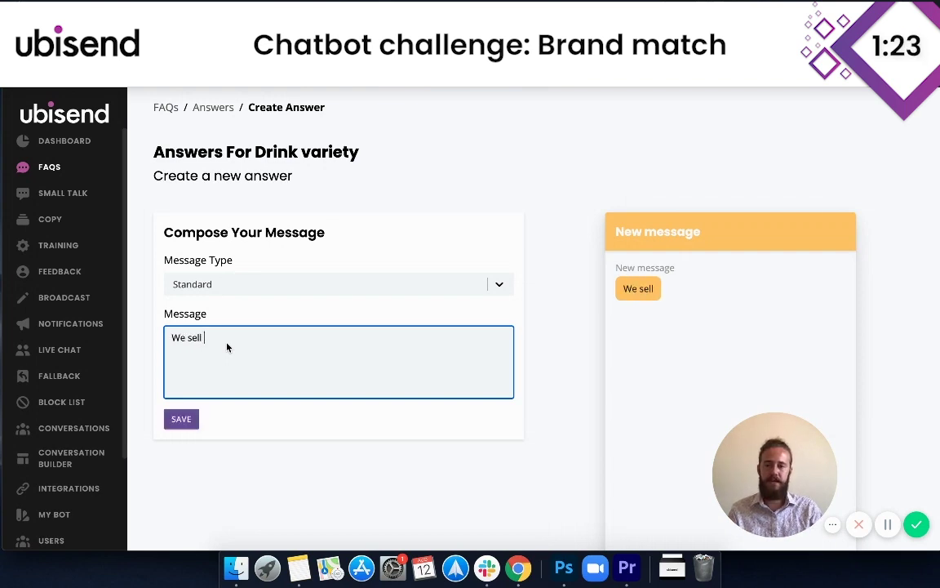
text(a wide variety )
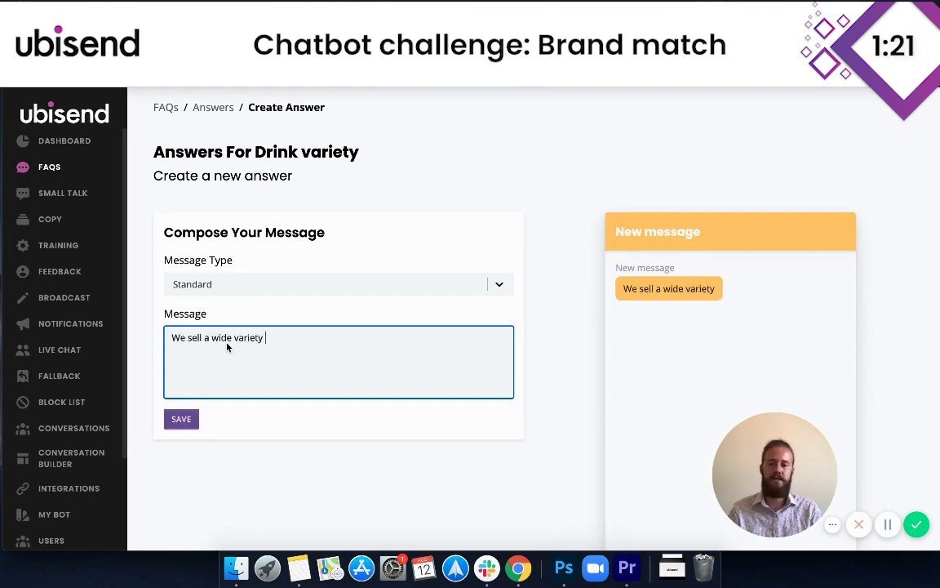
text(of fruit juices )
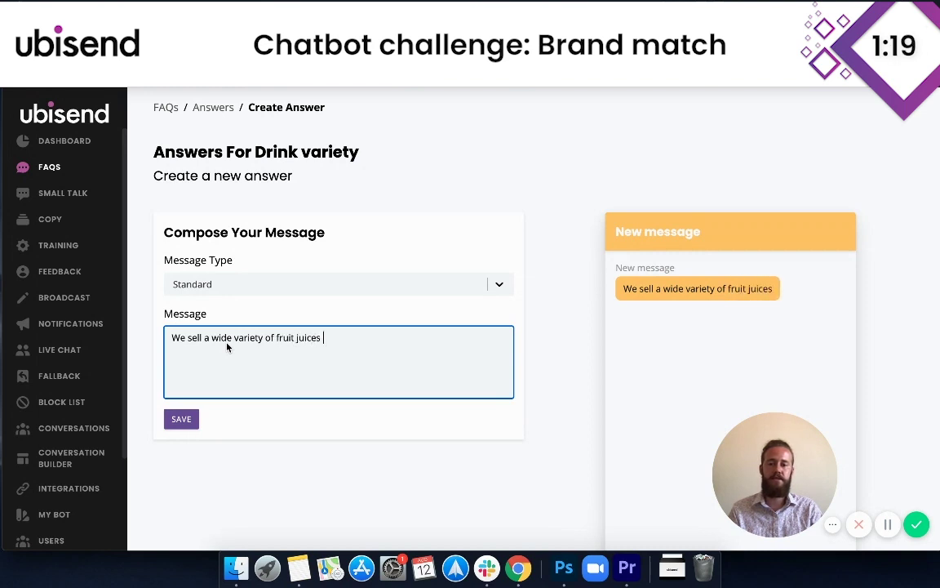
text(and smoothies.  You)
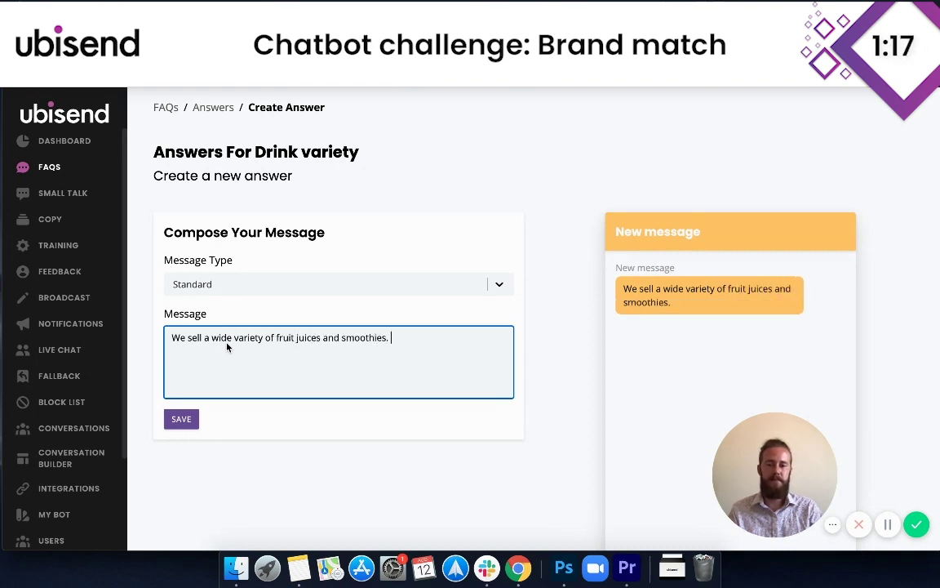
key(Return)
key(Return)
text(You can )
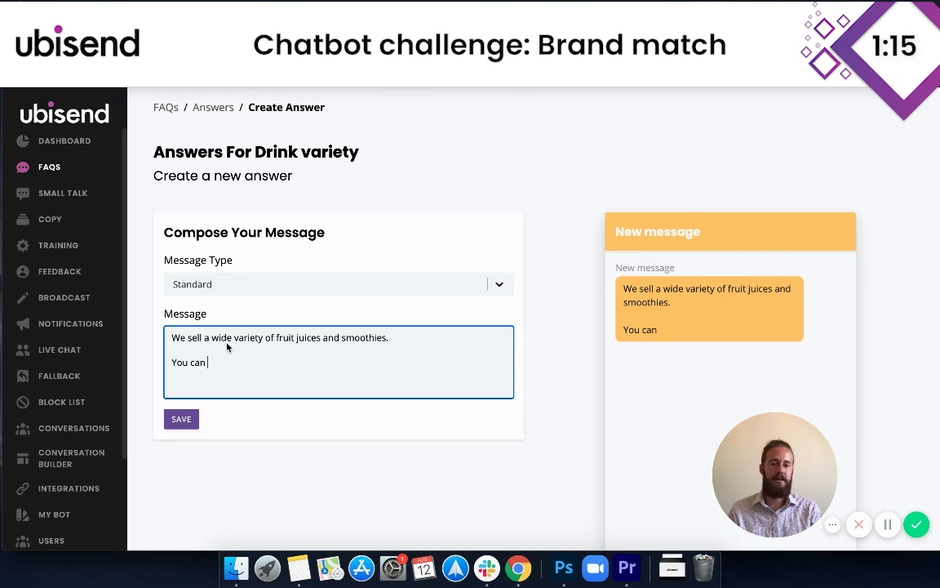
text(vei)
key(BackSpace)
text(iew our full)
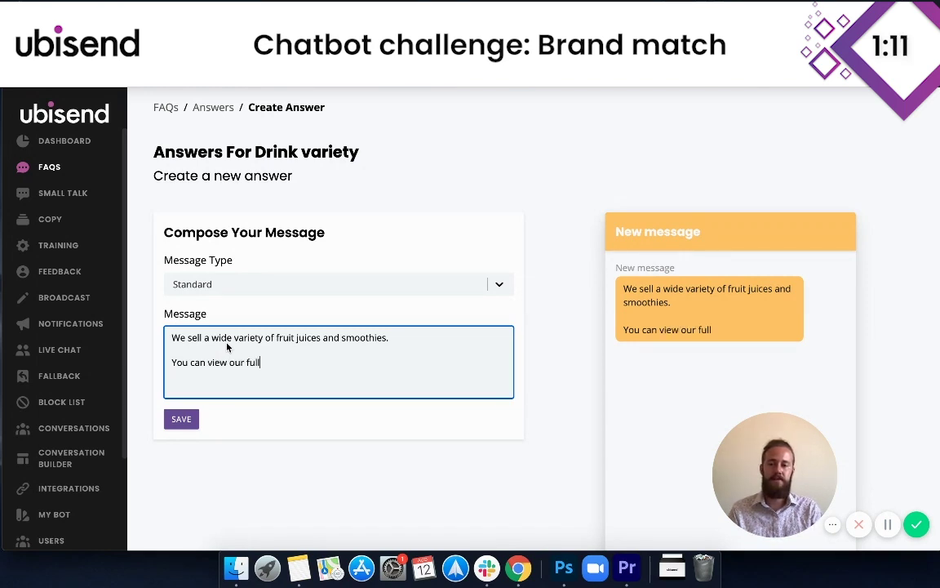
text( collection here.)
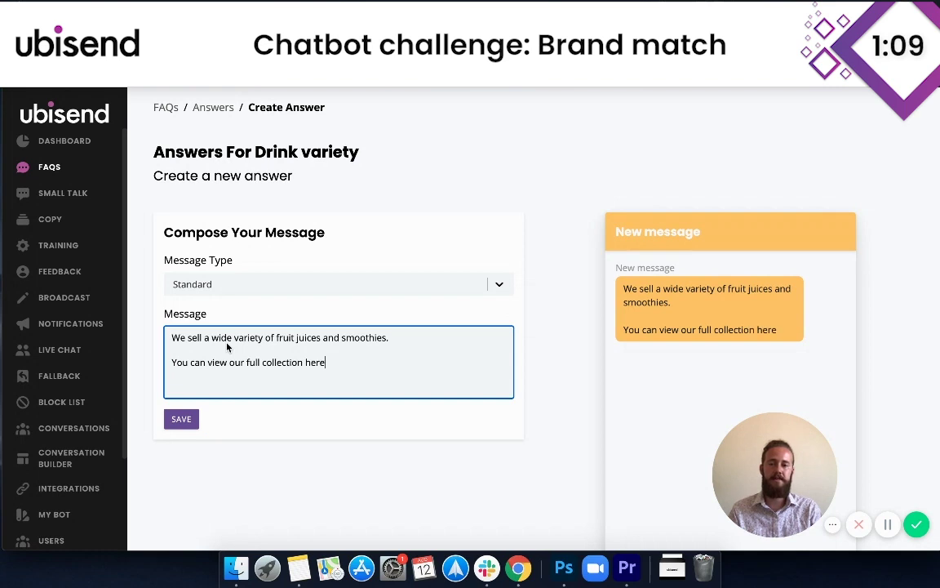
- Make the answer an Action message with a 'View collection' button, then return to the innocent website
click(197, 282)
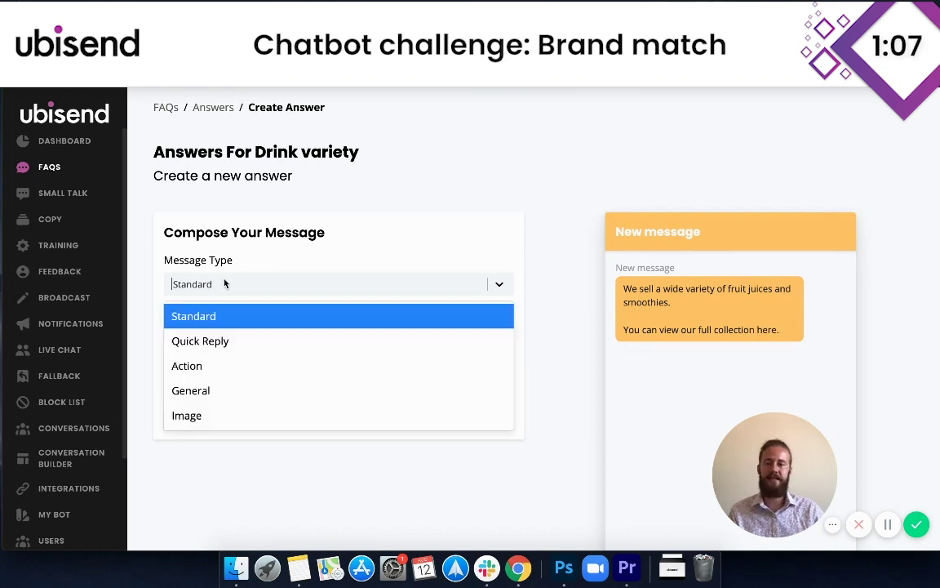
click(205, 366)
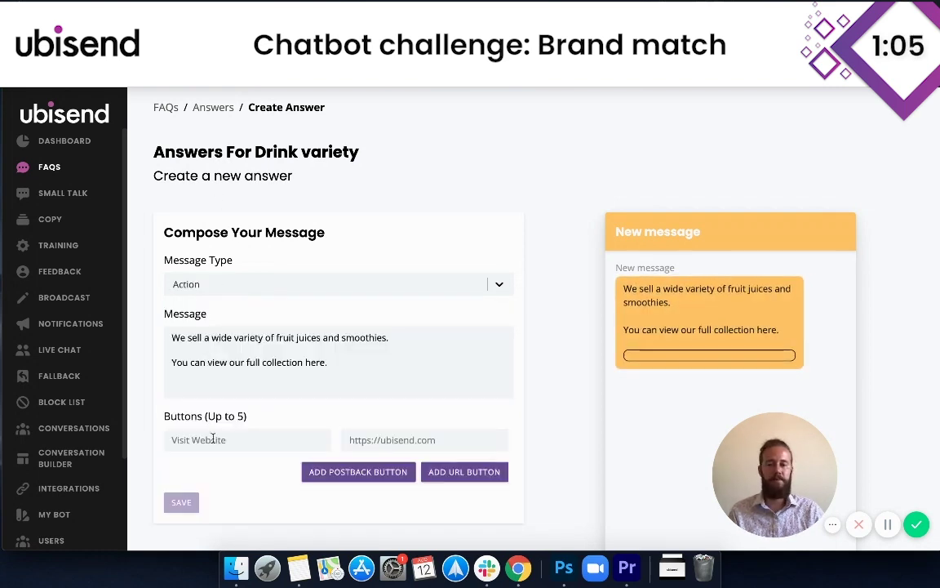
click(213, 441)
text(View collection)
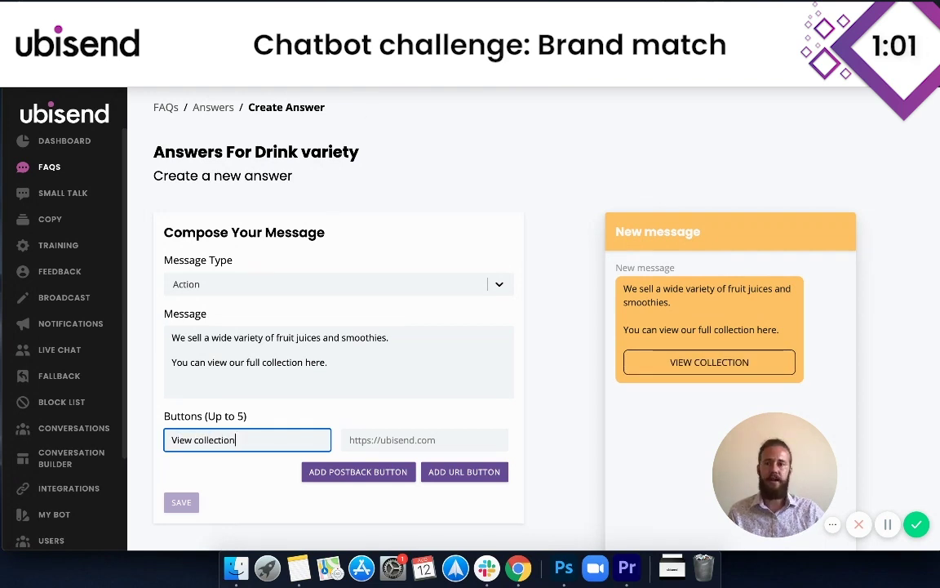
key(ctrl+Tab)
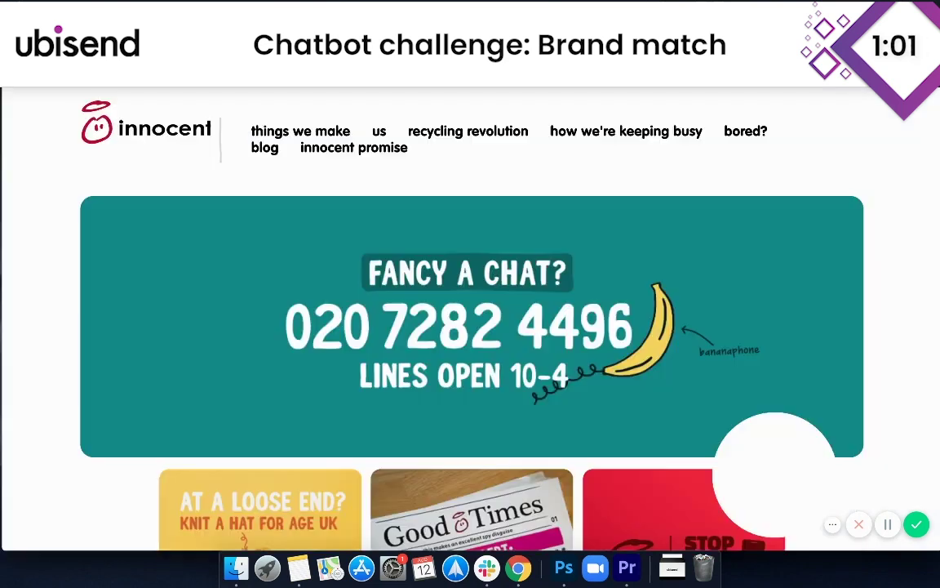
- Browse innocent's 'things we make' page, then return to the ubisend button link field
click(279, 133)
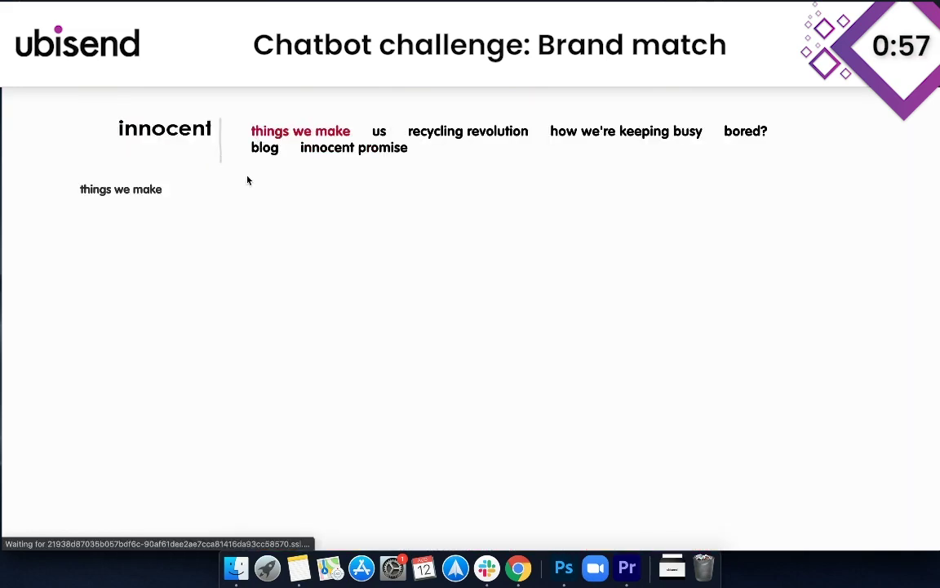
scroll(337, 327, down, 1)
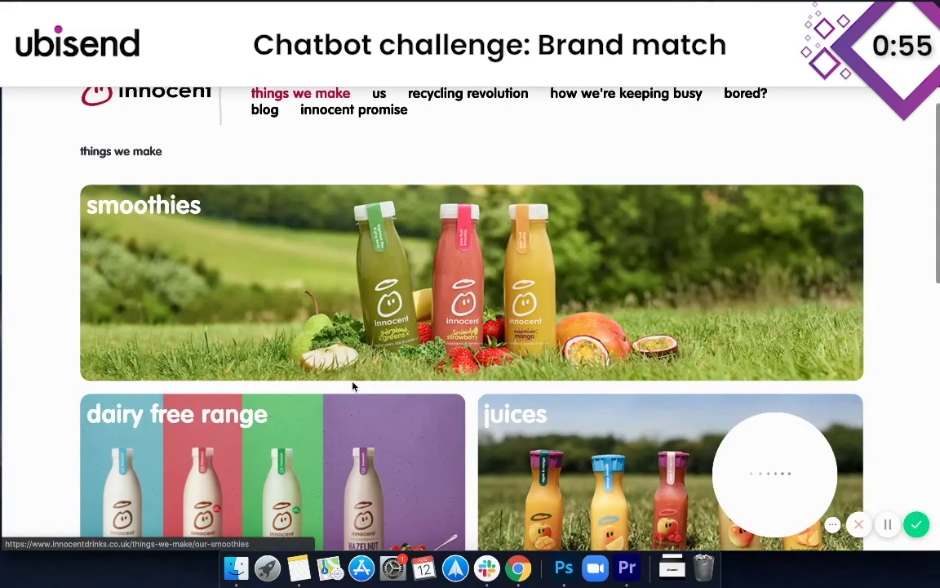
scroll(352, 383, down, 3)
scroll(501, 358, down, 1)
scroll(408, 392, up, 4)
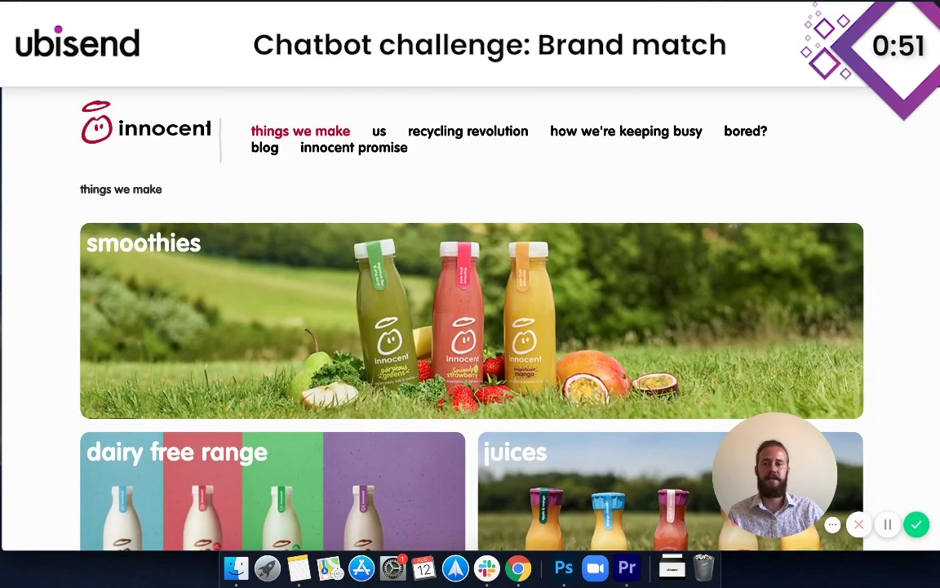
key(ctrl+Tab)
click(383, 438)
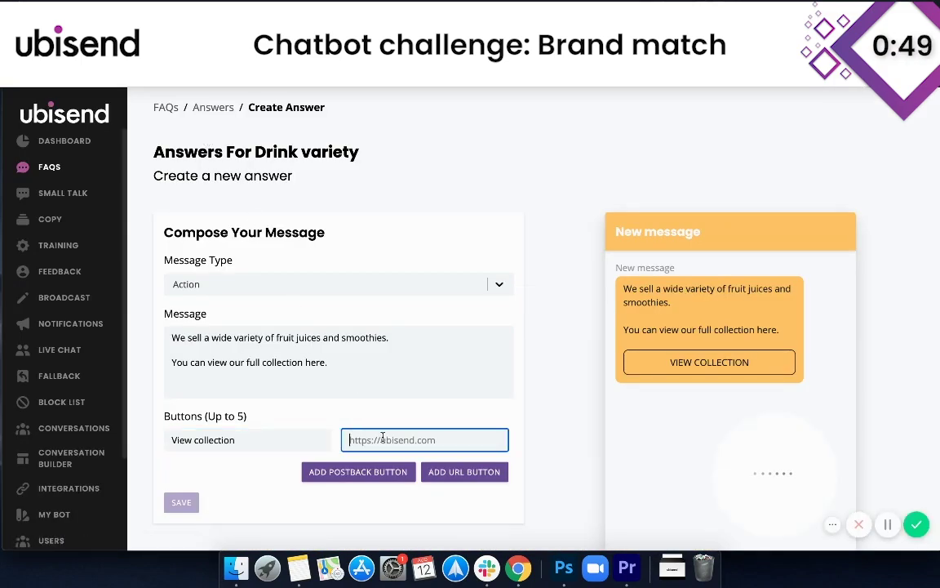
- Paste the things-we-make page address as the View collection button's link
key(super+v)
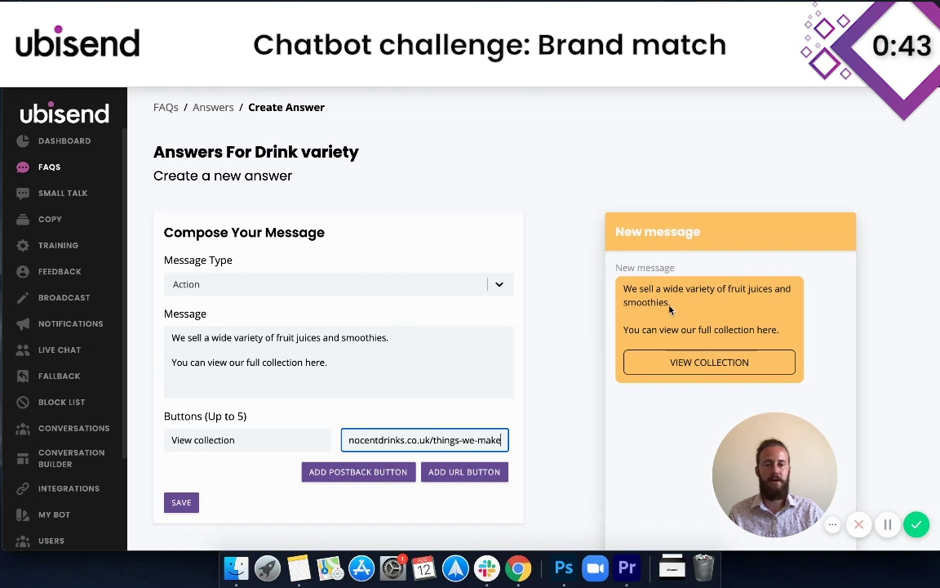
click(186, 347)
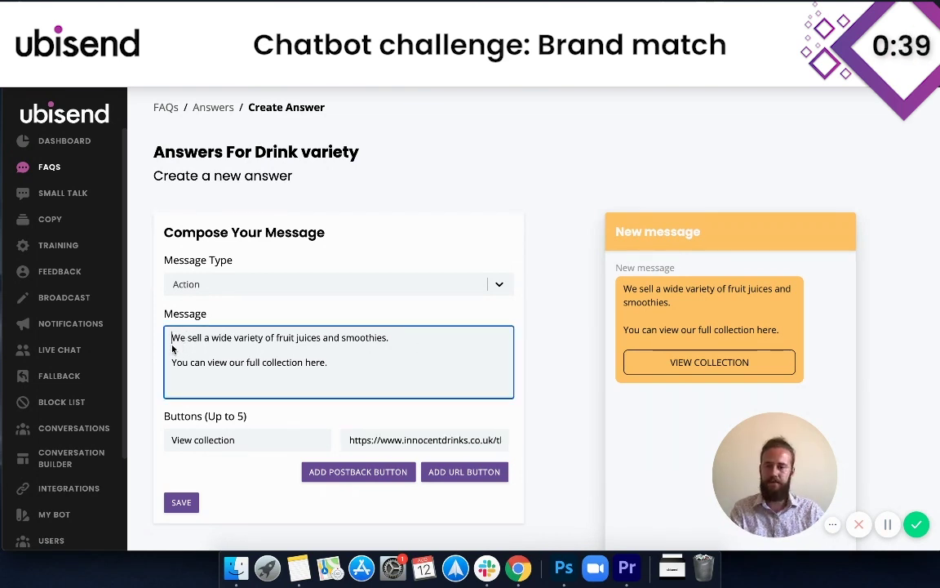
key(Return)
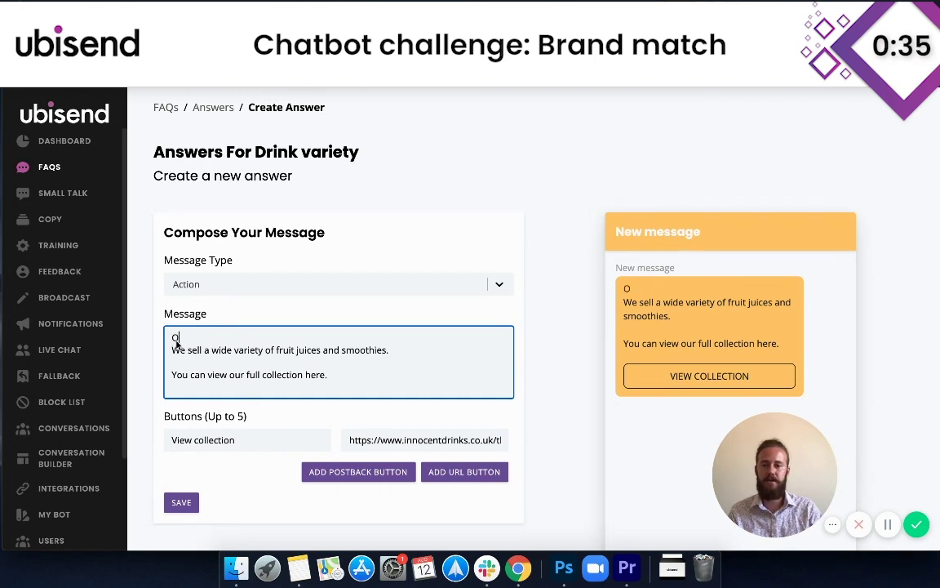
- Open the message with 'Oooooo, I love it when people ask about our drinks (those are my favourite)' and save
text(oooloo)
key(BackSpace)
key(BackSpace)
text(o, asking about )
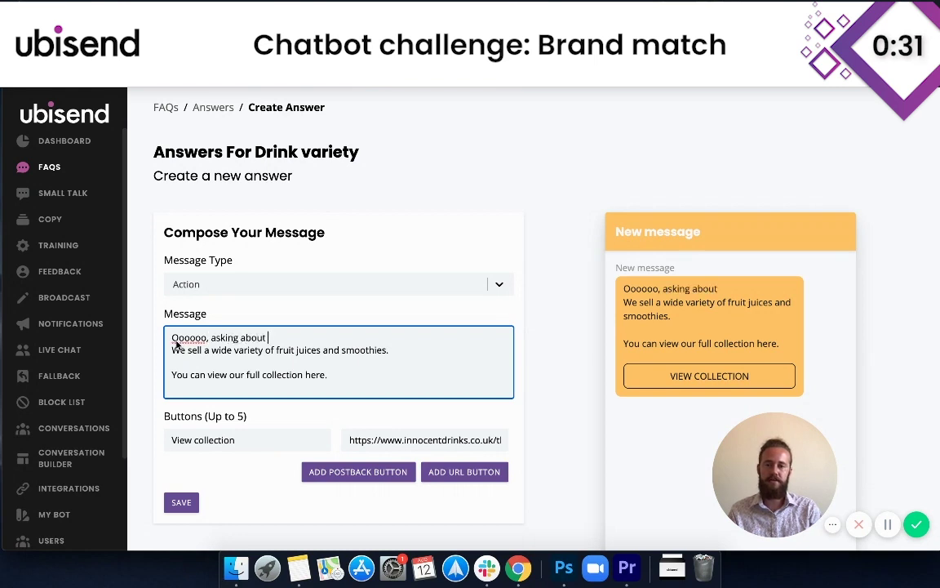
text(our drinks)
key(BackSpace)
key(BackSpace)
key(BackSpace)
key(BackSpace)
key(BackSpace)
key(BackSpace)
key(BackSpace)
key(BackSpace)
key(BackSpace)
key(BackSpace)
key(BackSpace)
key(BackSpace)
key(BackSpace)
key(BackSpace)
key(BackSpace)
key(BackSpace)
key(BackSpace)
key(BackSpace)
key(BackSpace)
key(BackSpace)
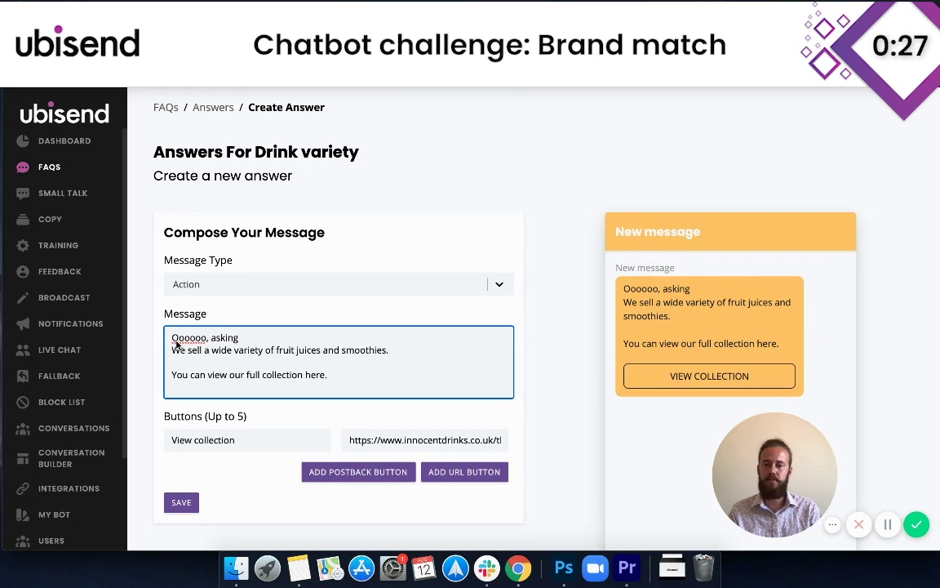
text(love it w)
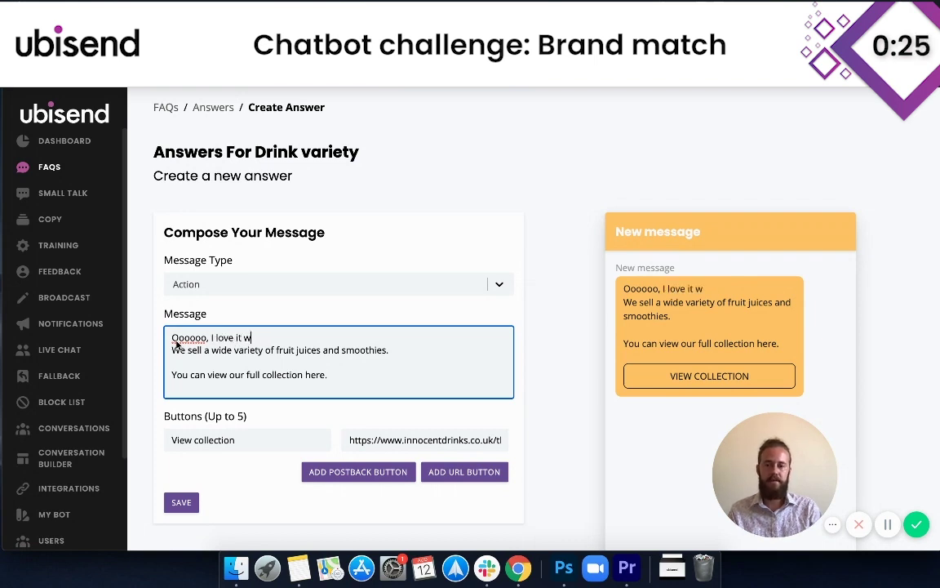
text(hen people ask about o)
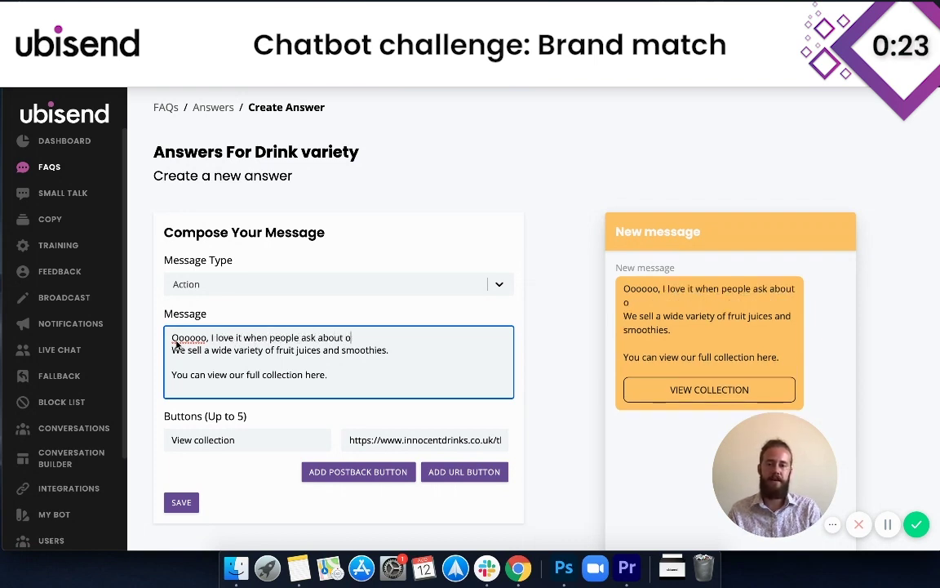
text(ur drinks ()
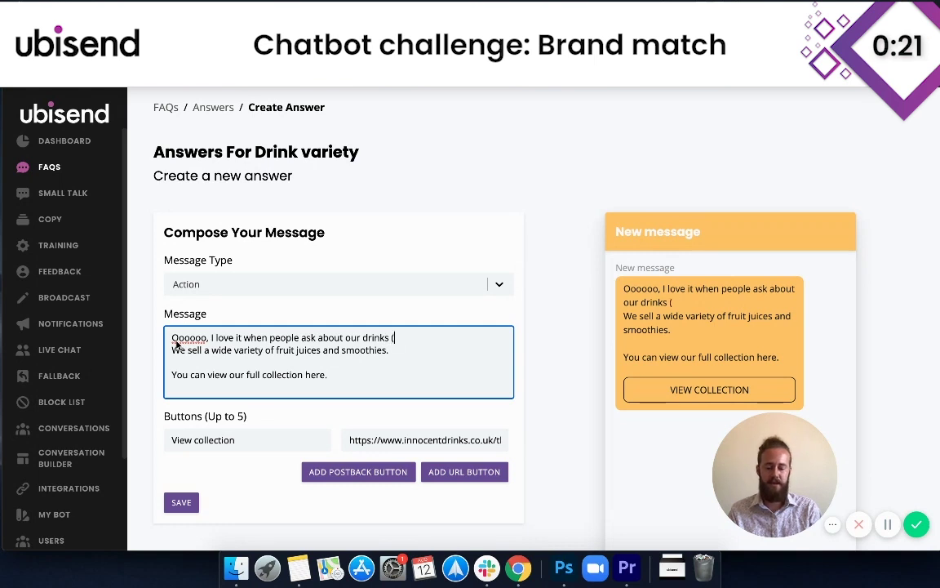
text(those are my favourite!)
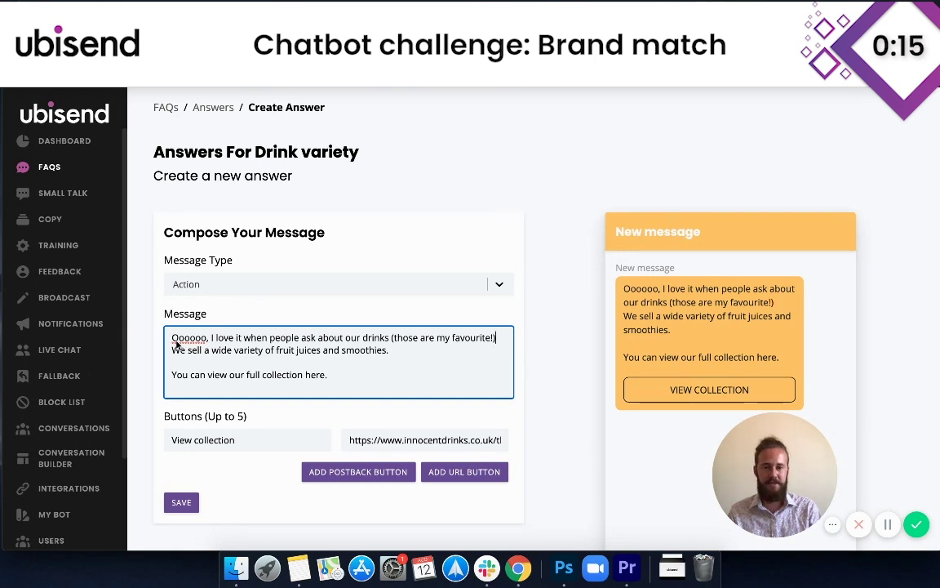
click(173, 349)
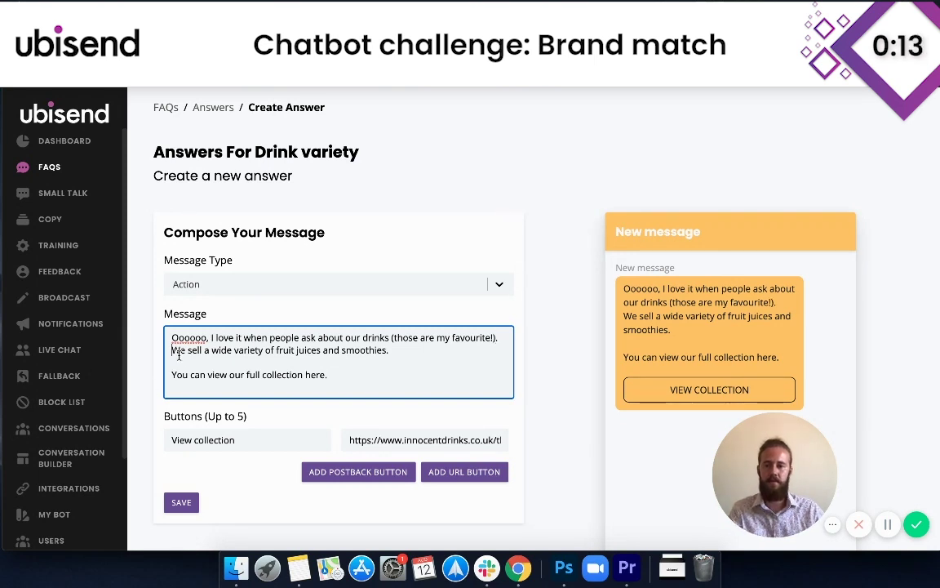
key(Return)
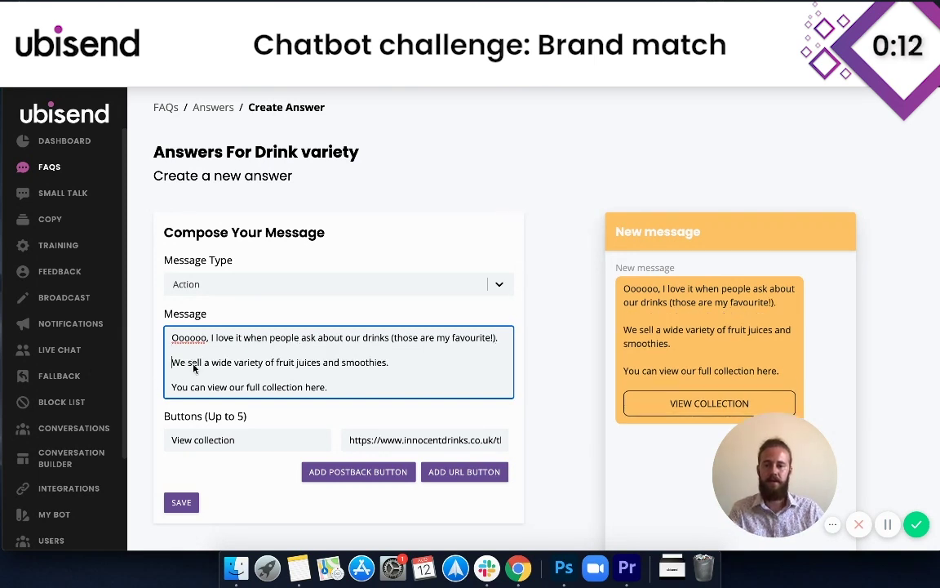
click(182, 500)
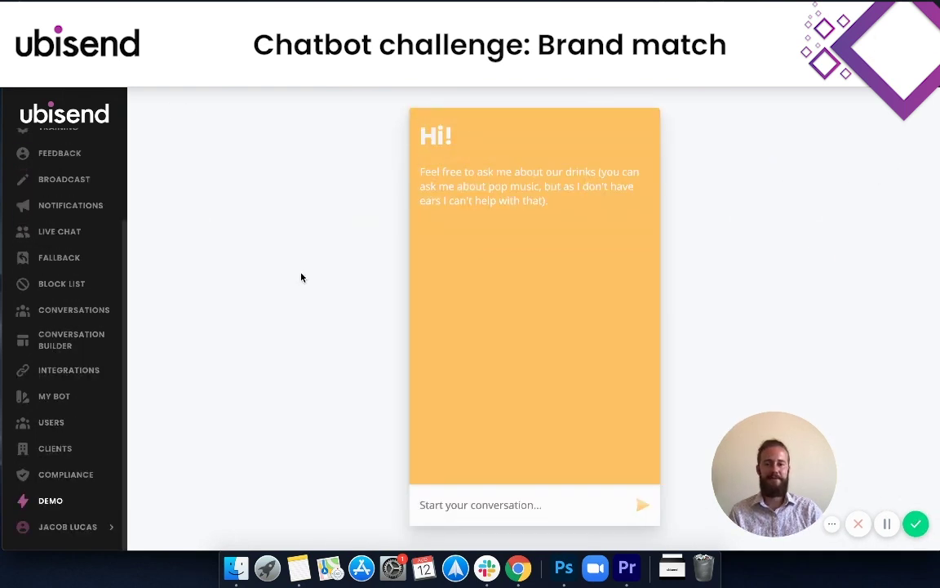
- In the demo chat, ask 'Do you sell smoothies?' and follow the reply's View Collection button
click(60, 506)
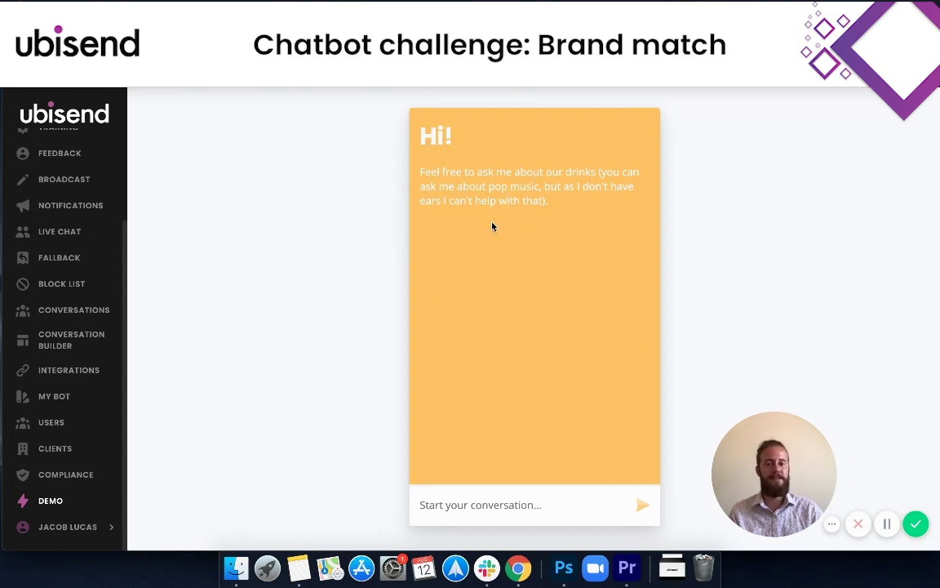
click(467, 505)
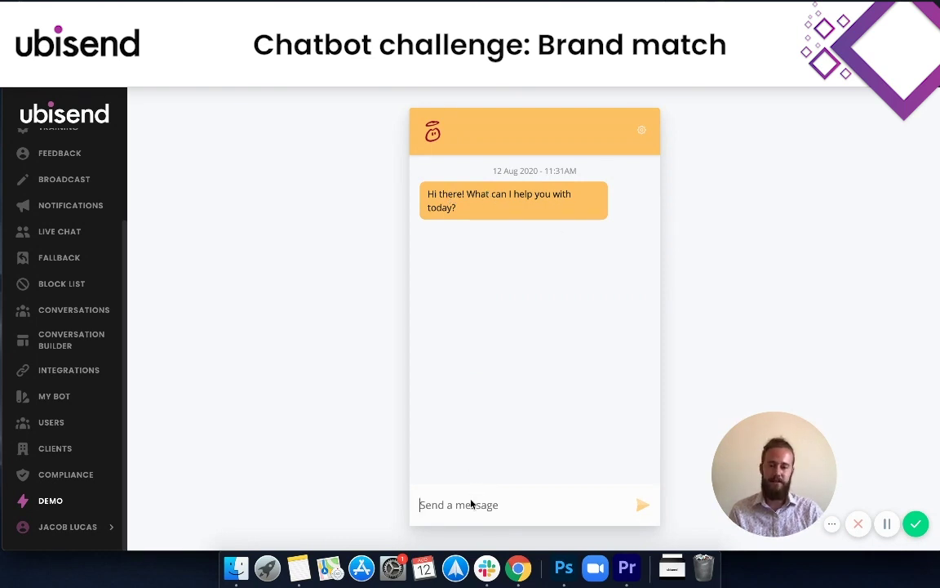
text(Do you )
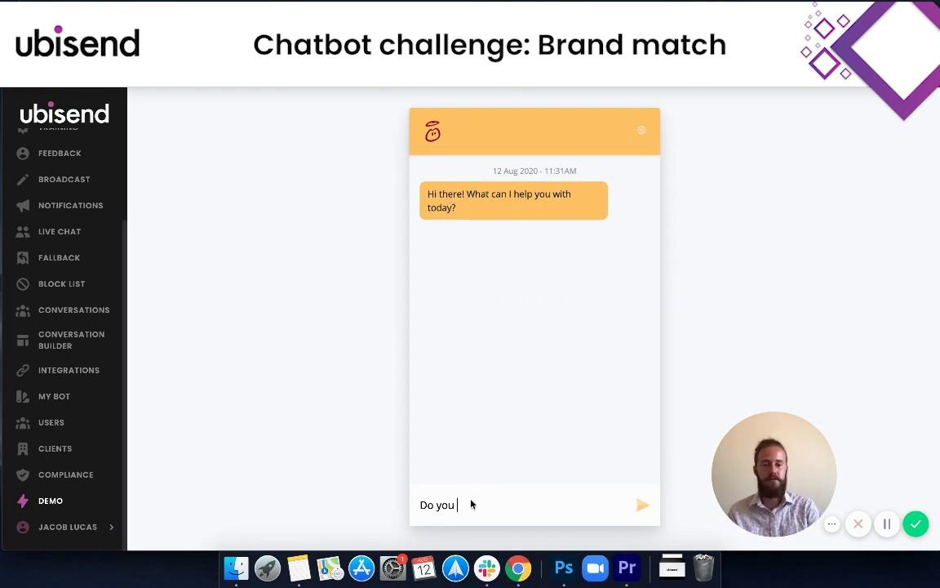
text(sell smoothies?)
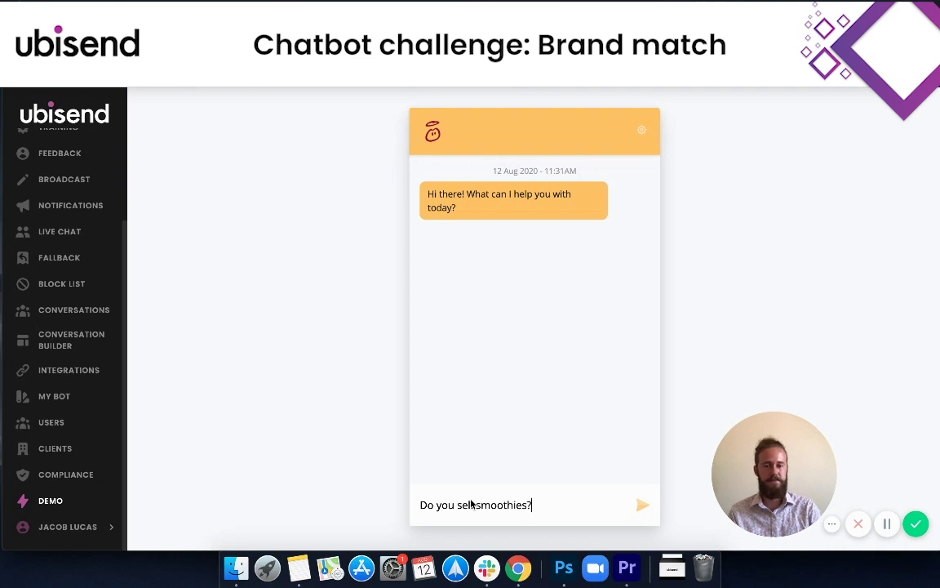
key(Return)
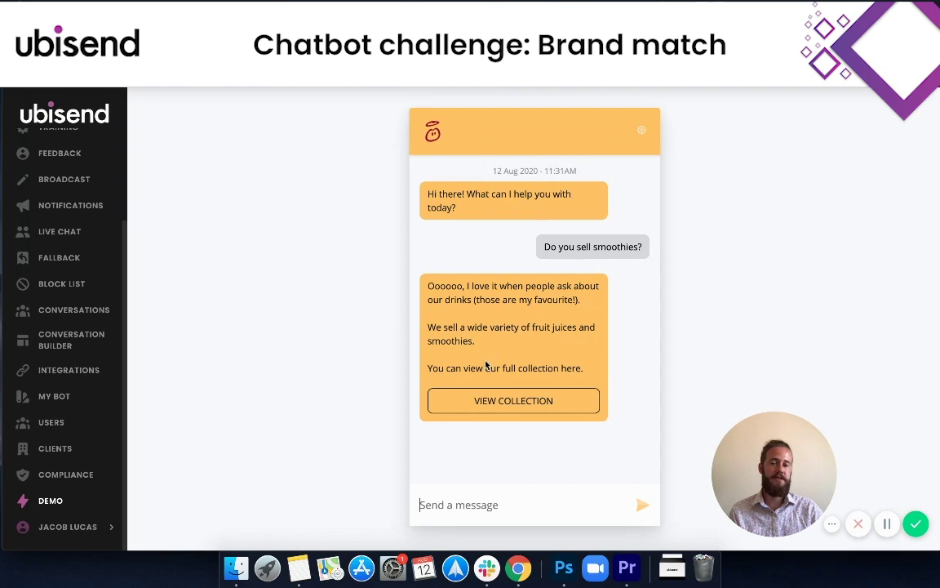
click(506, 402)
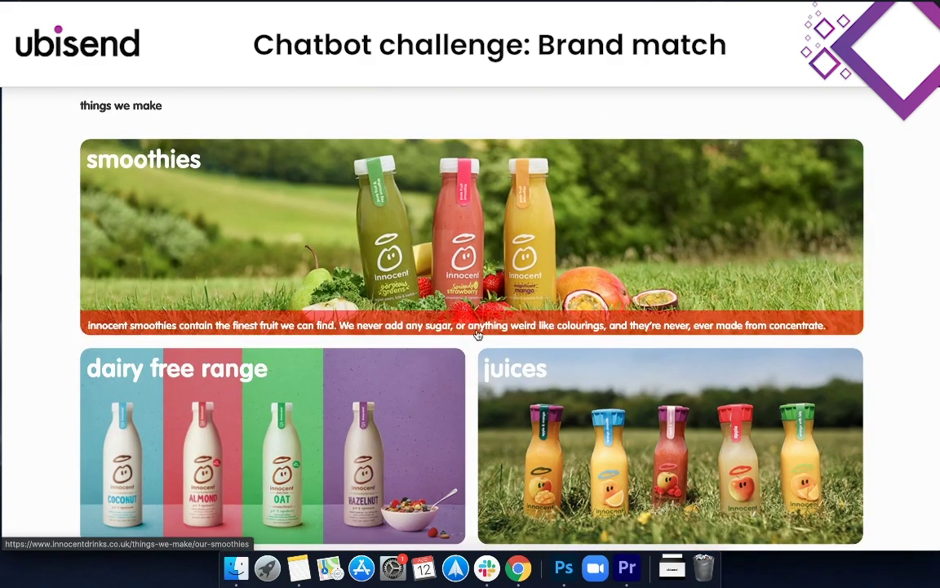
- Scroll through innocent's things we make page opened from the bot's link
scroll(473, 347, down, 2)
scroll(471, 341, up, 4)
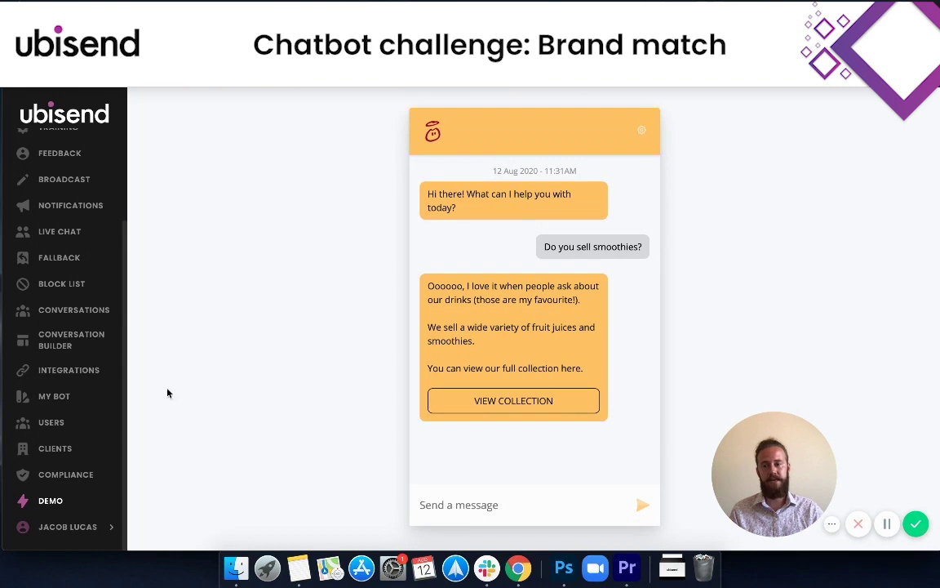
scroll(71, 349, up, 3)
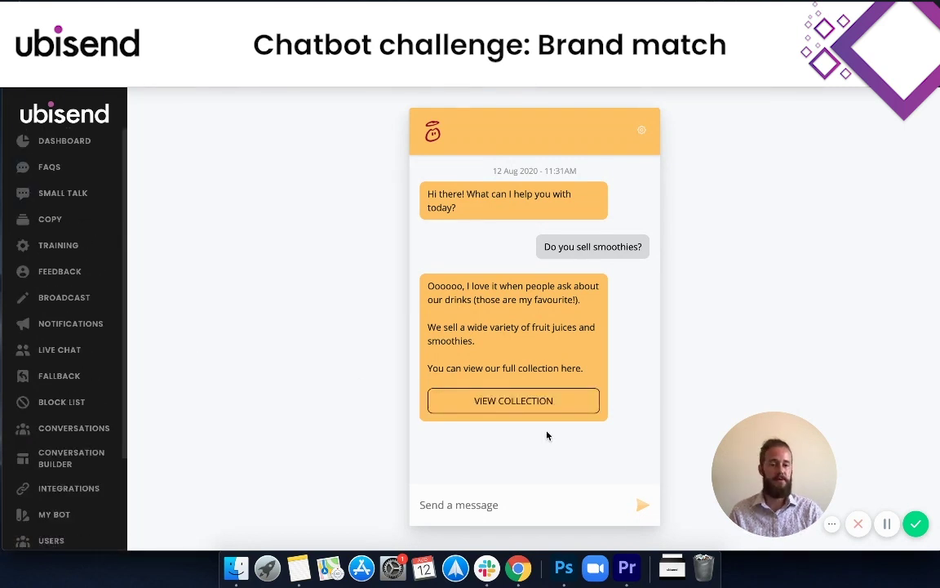
scroll(70, 323, down, 3)
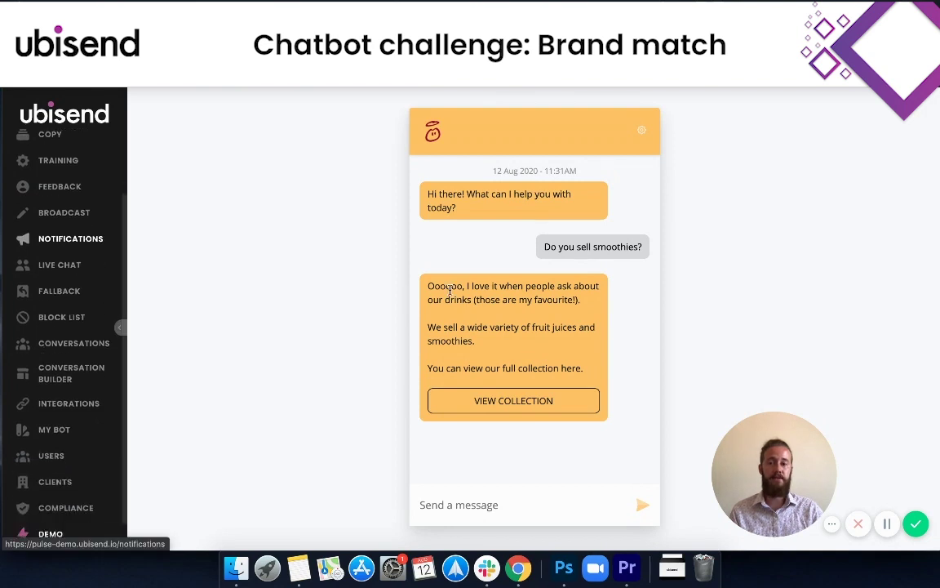